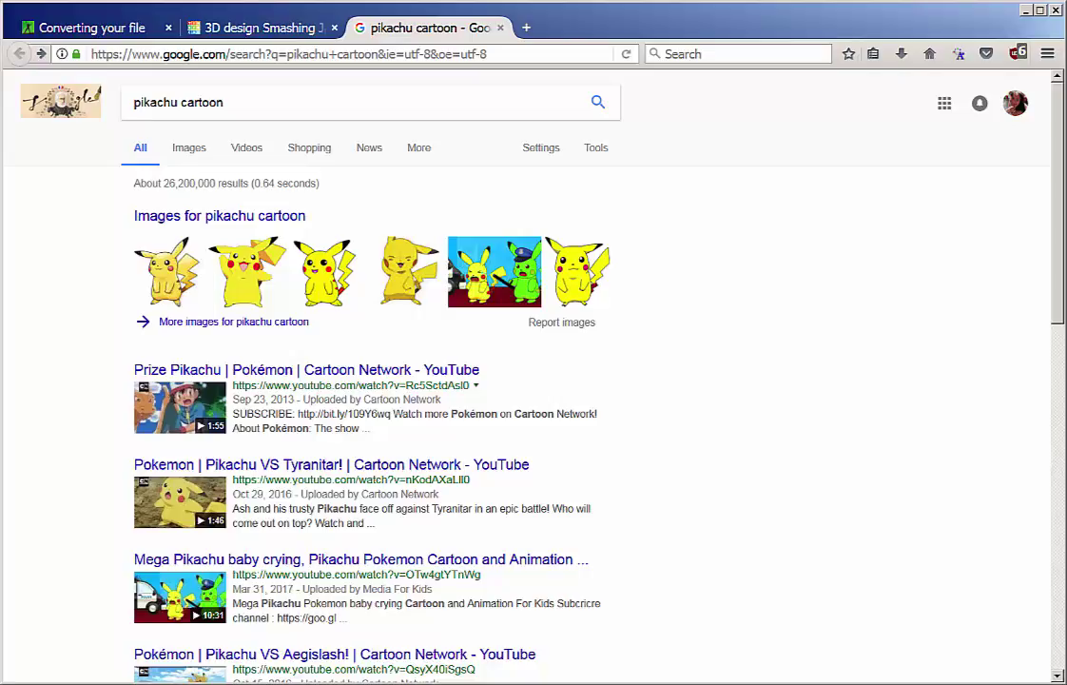
Switch the 'pikachu cartoon' search to its image results
{"action": "left_click", "coordinate": [193, 151]}
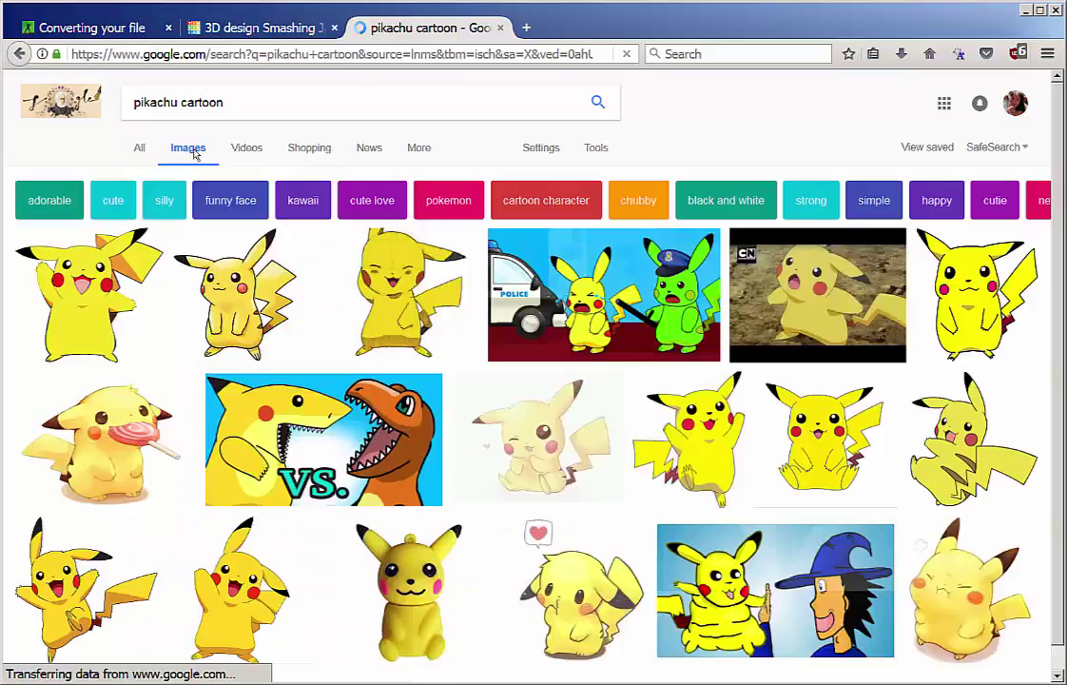
Save the sitting Pikachu picture to the desktop as 2437349-pikachu.png
{"action": "left_click", "coordinate": [233, 299]}
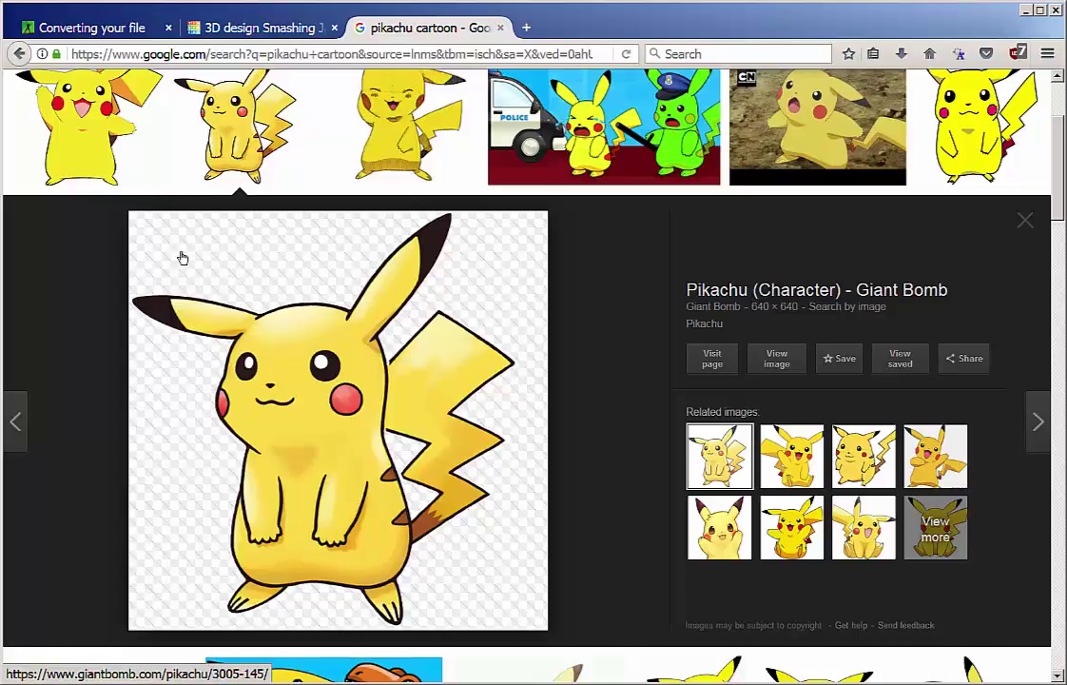
{"action": "right_click", "coordinate": [297, 425]}
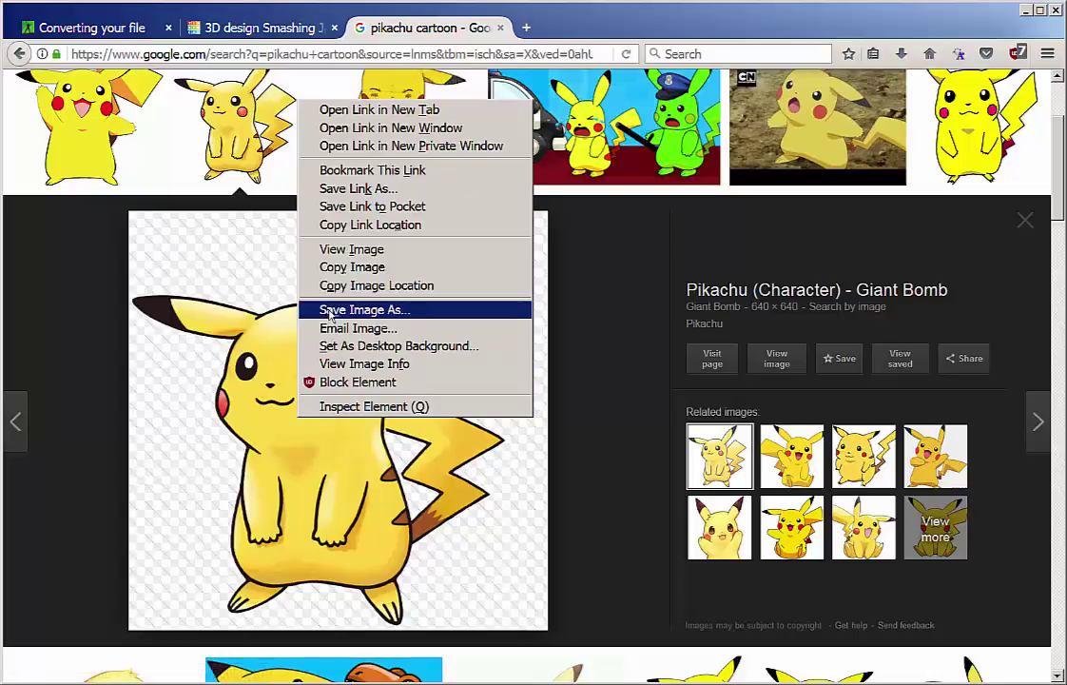
{"action": "left_click", "coordinate": [362, 309]}
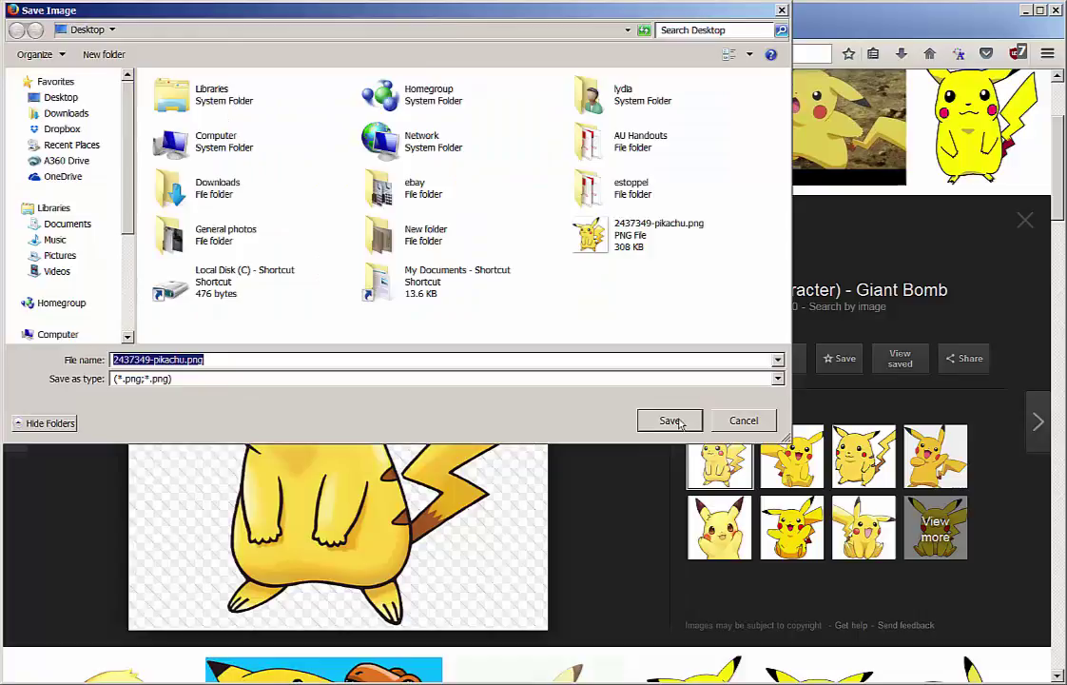
{"action": "left_click", "coordinate": [671, 421]}
Check the downloads list, then go to the Online-Convert site
{"action": "left_click", "coordinate": [901, 55]}
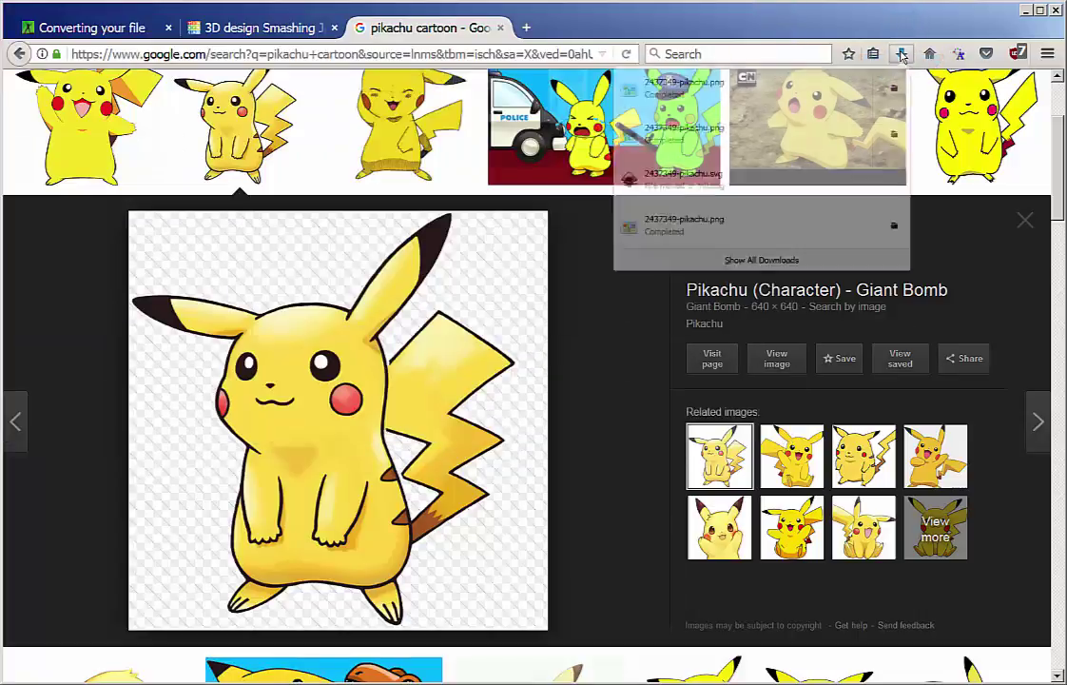
{"action": "left_click_drag", "start_coordinate": [608, 124], "coordinate": [250, 198]}
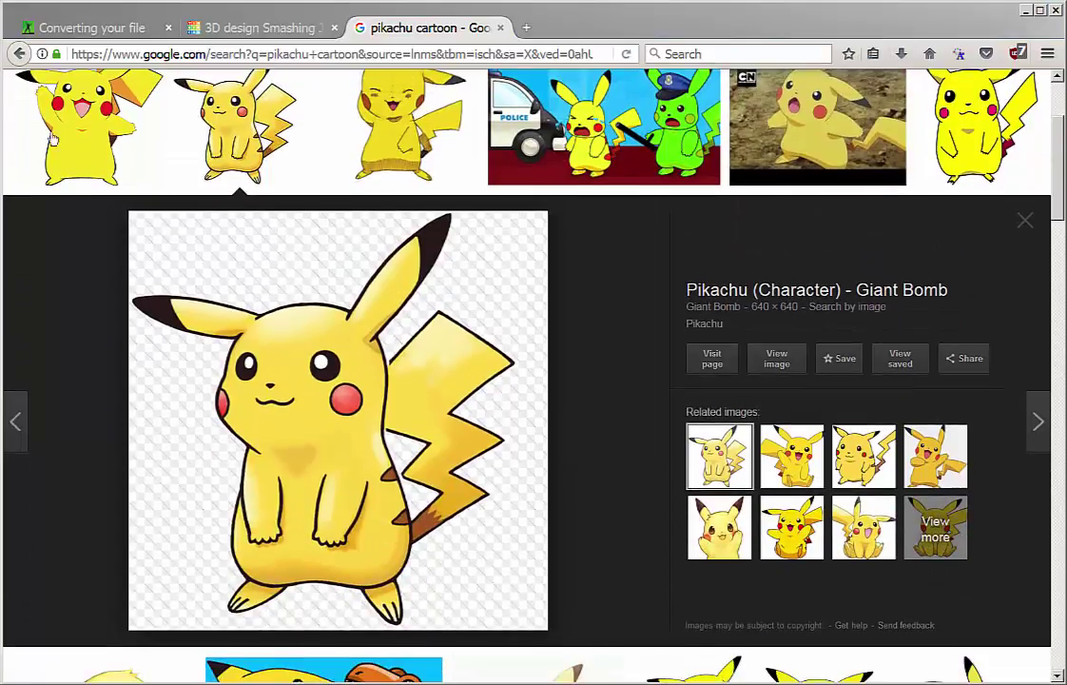
{"action": "left_click", "coordinate": [90, 27]}
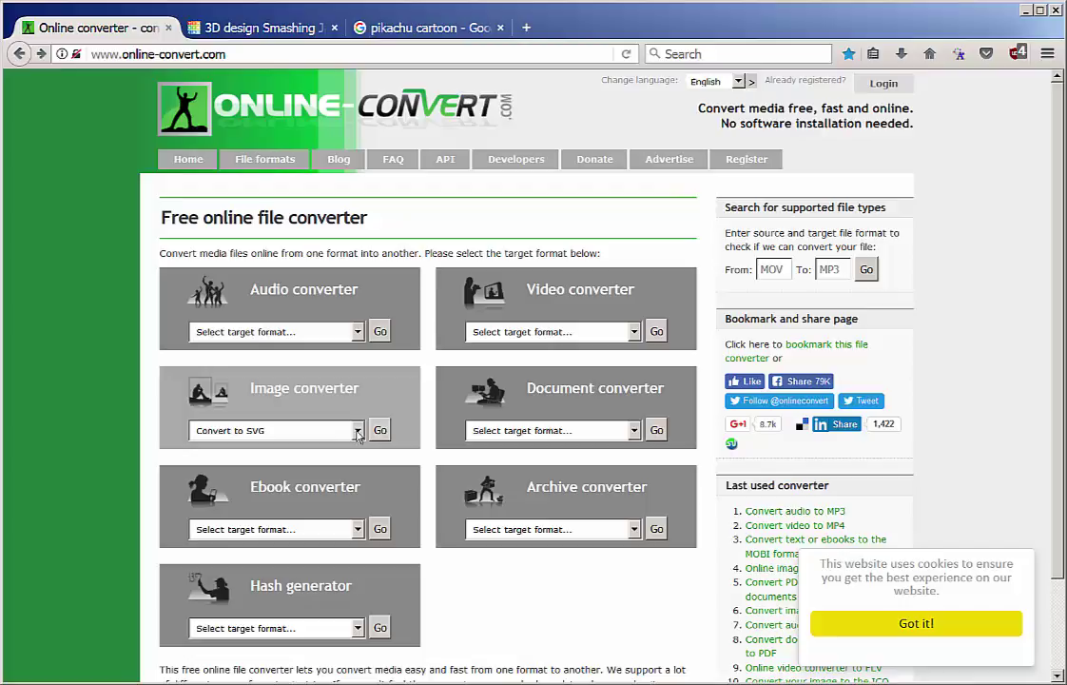
Pick SVG as the Image converter's target format and go to its conversion page
{"action": "left_click", "coordinate": [357, 431]}
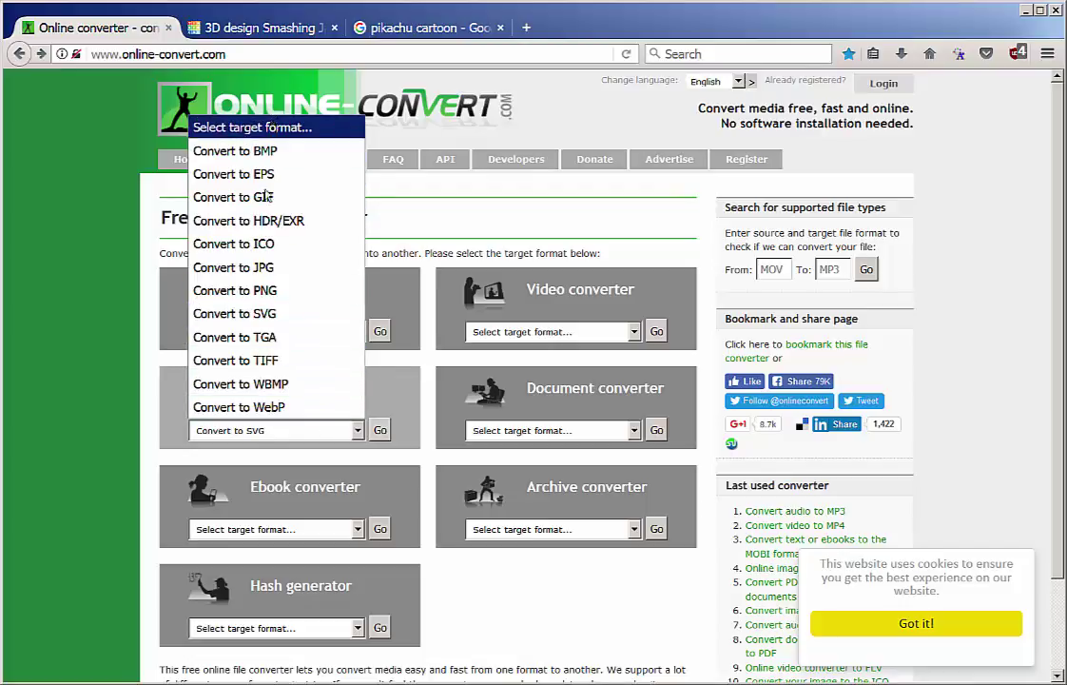
{"action": "left_click", "coordinate": [274, 314]}
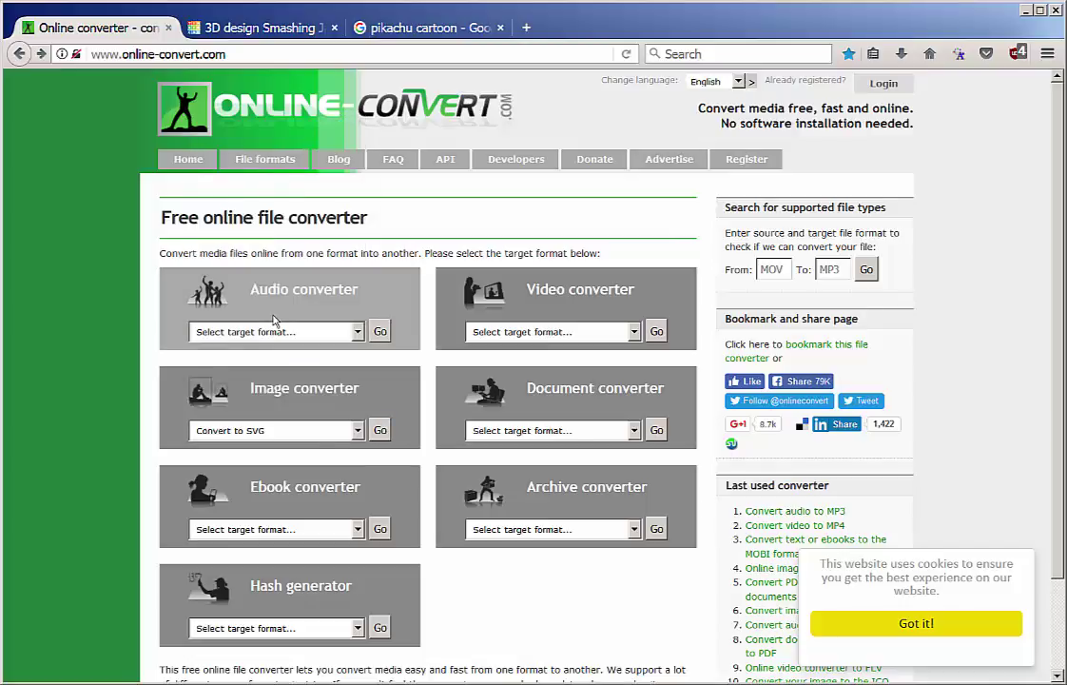
{"action": "left_click", "coordinate": [379, 429]}
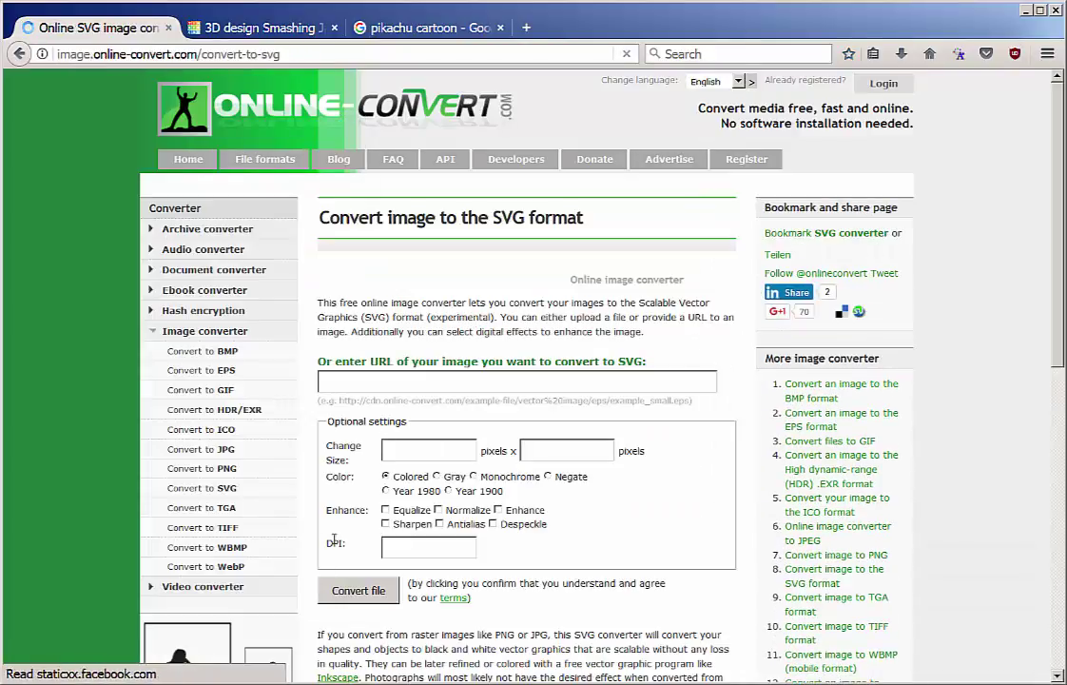
Upload 2437349-pikachu.png to the image-to-SVG converter
{"action": "scroll", "coordinate": [361, 314], "scroll_direction": "down", "scroll_amount": 3}
{"action": "left_click", "coordinate": [344, 198]}
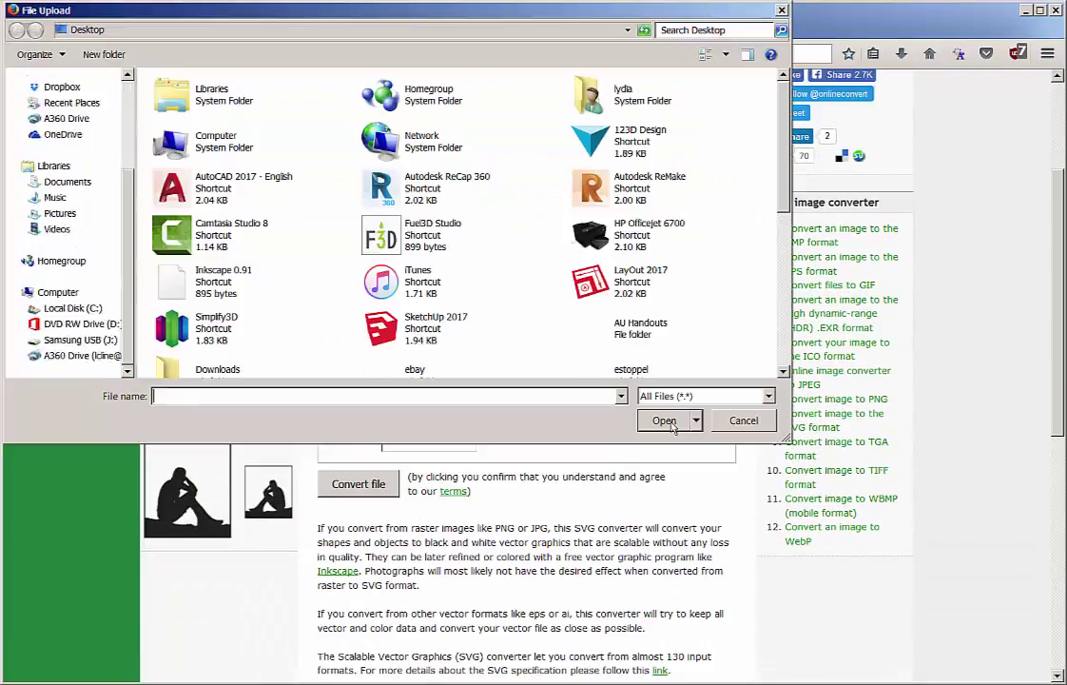
{"action": "left_click_drag", "start_coordinate": [781, 193], "coordinate": [703, 345]}
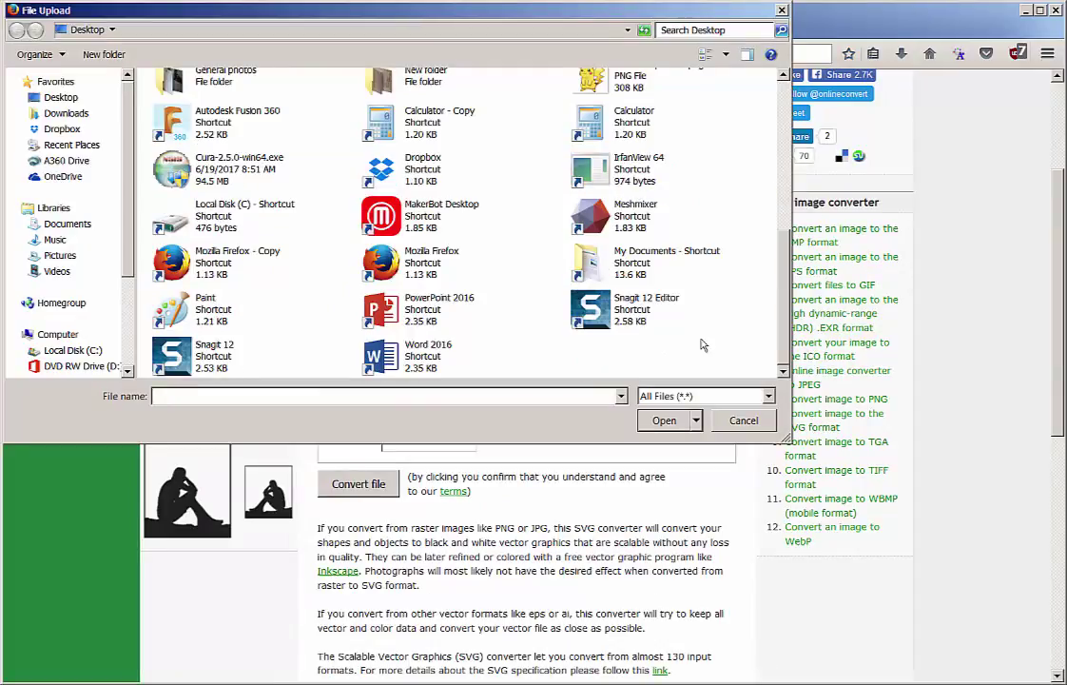
{"action": "left_click", "coordinate": [592, 79]}
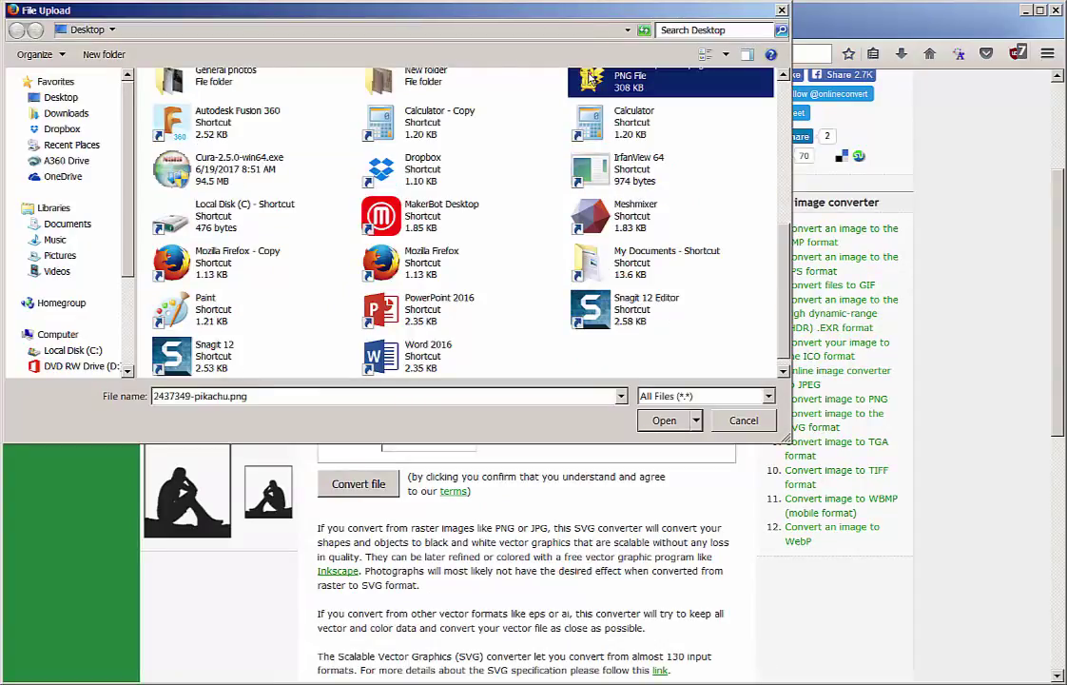
{"action": "double_click", "coordinate": [590, 78]}
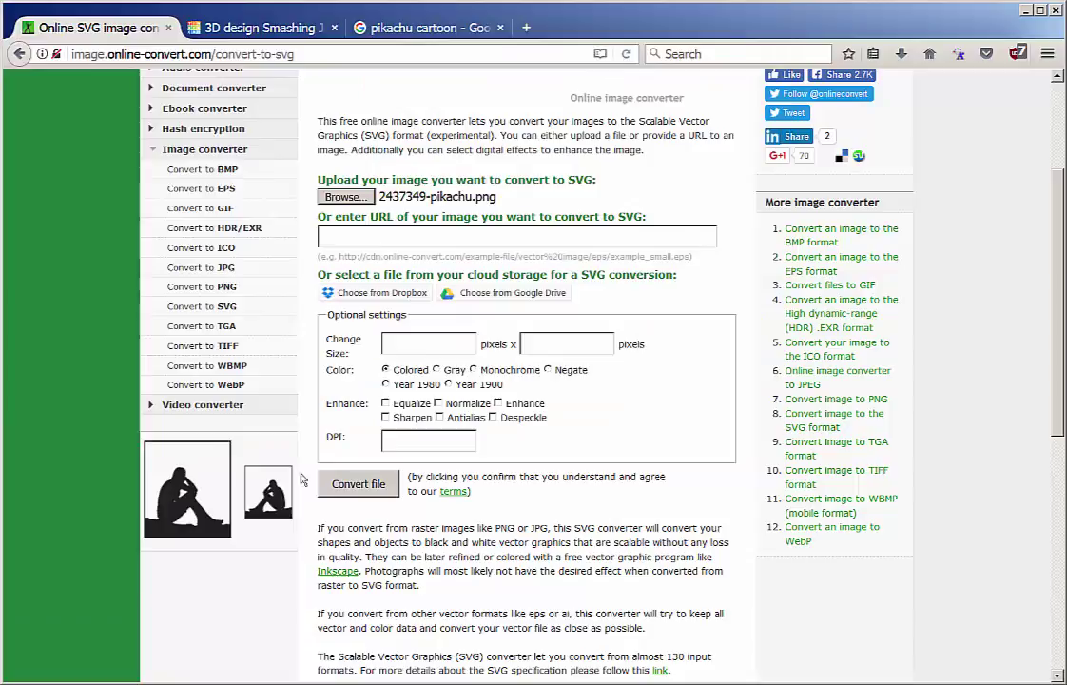
Convert the PNG to 2437349-pikachu.svg, save it, and move to Tinkercad
{"action": "left_click", "coordinate": [357, 484]}
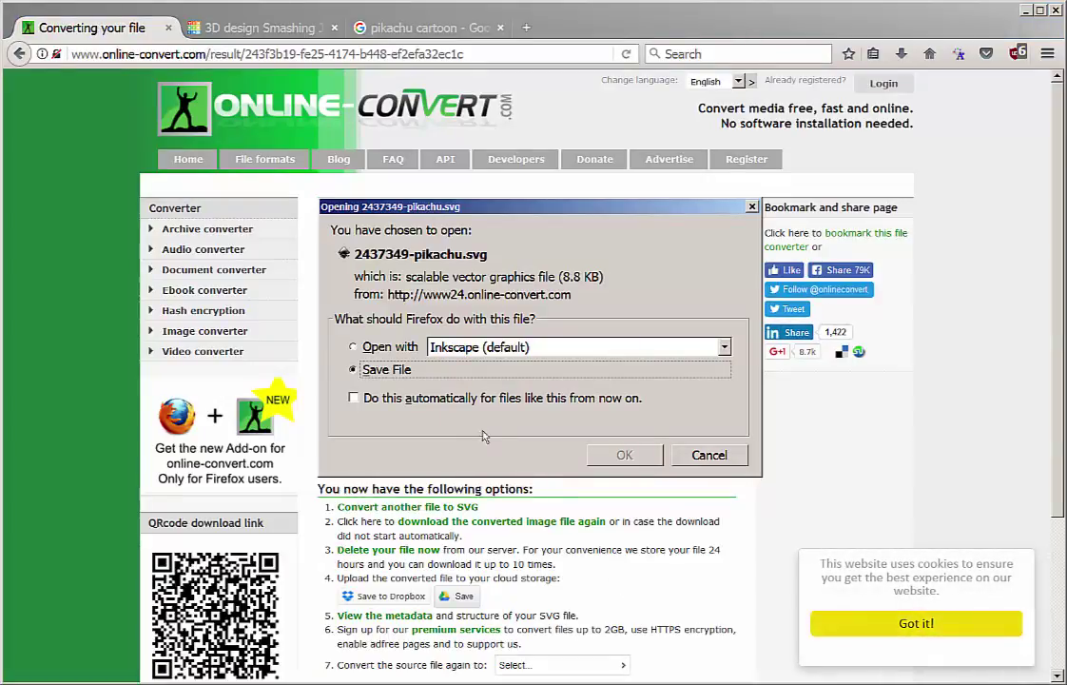
{"action": "left_click", "coordinate": [620, 455]}
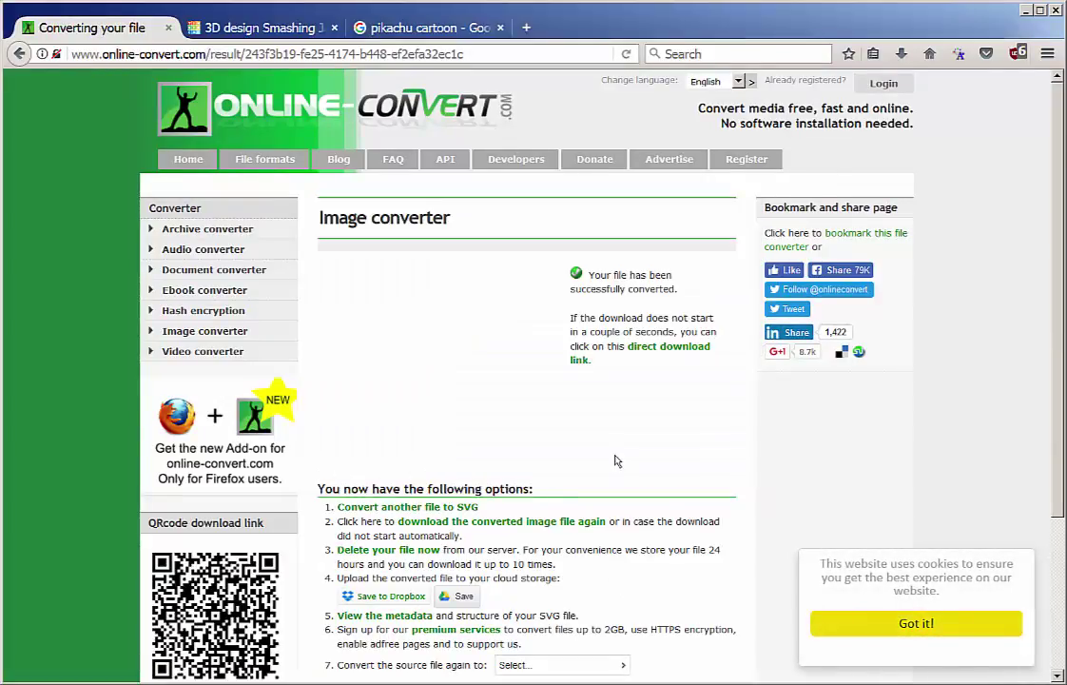
{"action": "left_click", "coordinate": [252, 29]}
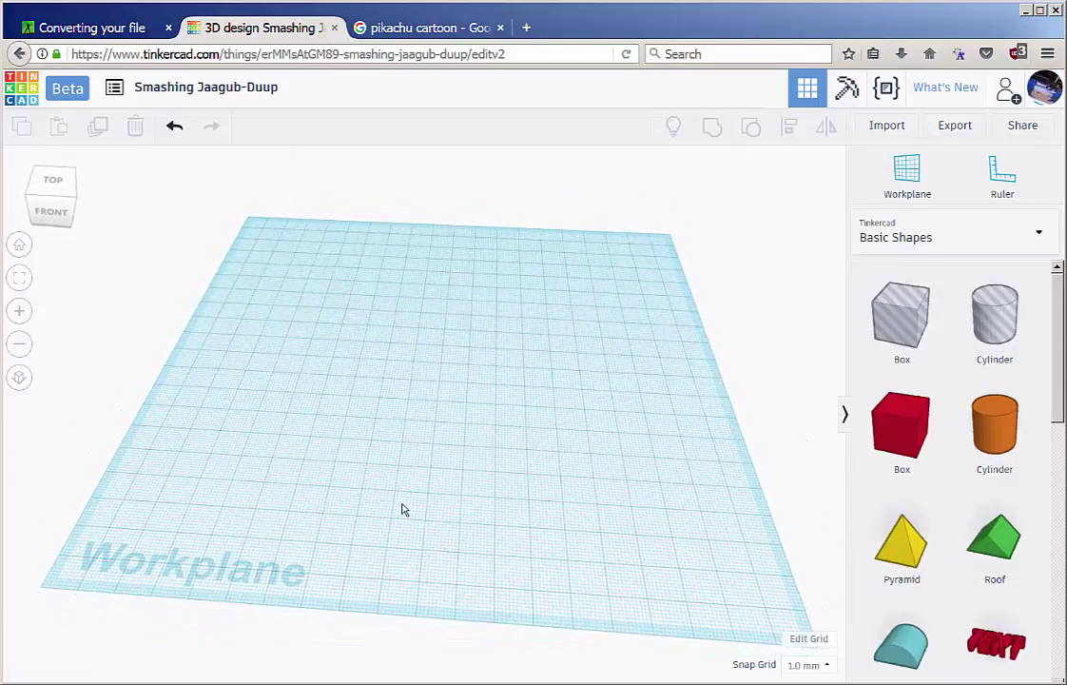
Import 2437349-pikachu.svg into the Tinkercad design as a pink outline
{"action": "scroll", "coordinate": [403, 506], "scroll_direction": "up", "scroll_amount": 3}
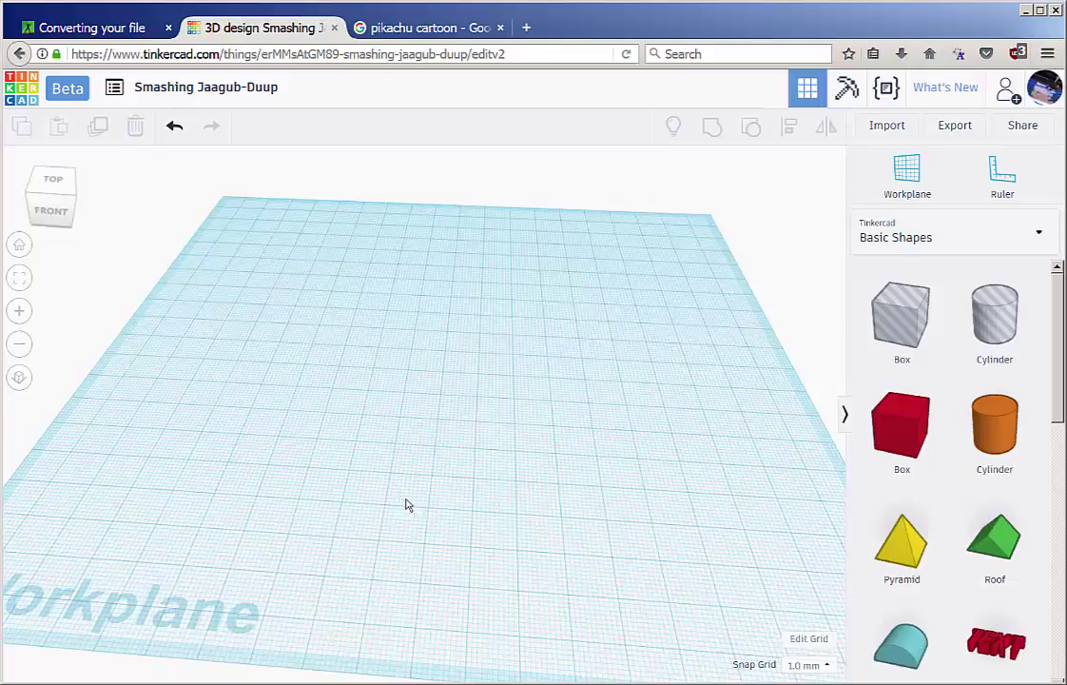
{"action": "left_click", "coordinate": [891, 129]}
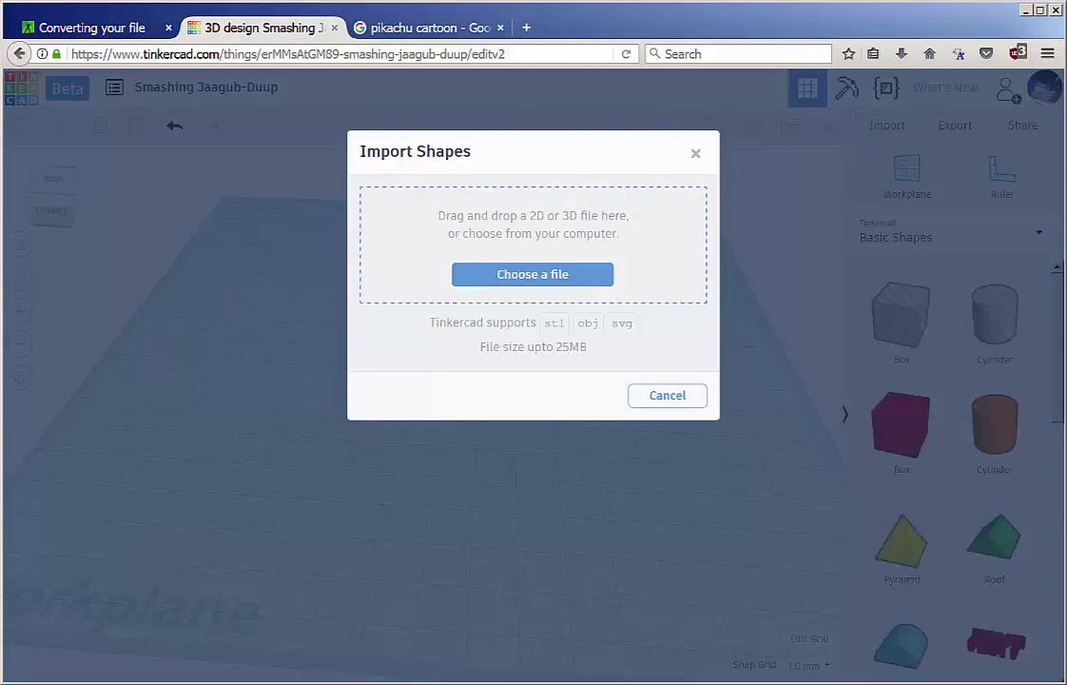
{"action": "left_click_drag", "start_coordinate": [545, 241], "coordinate": [578, 252]}
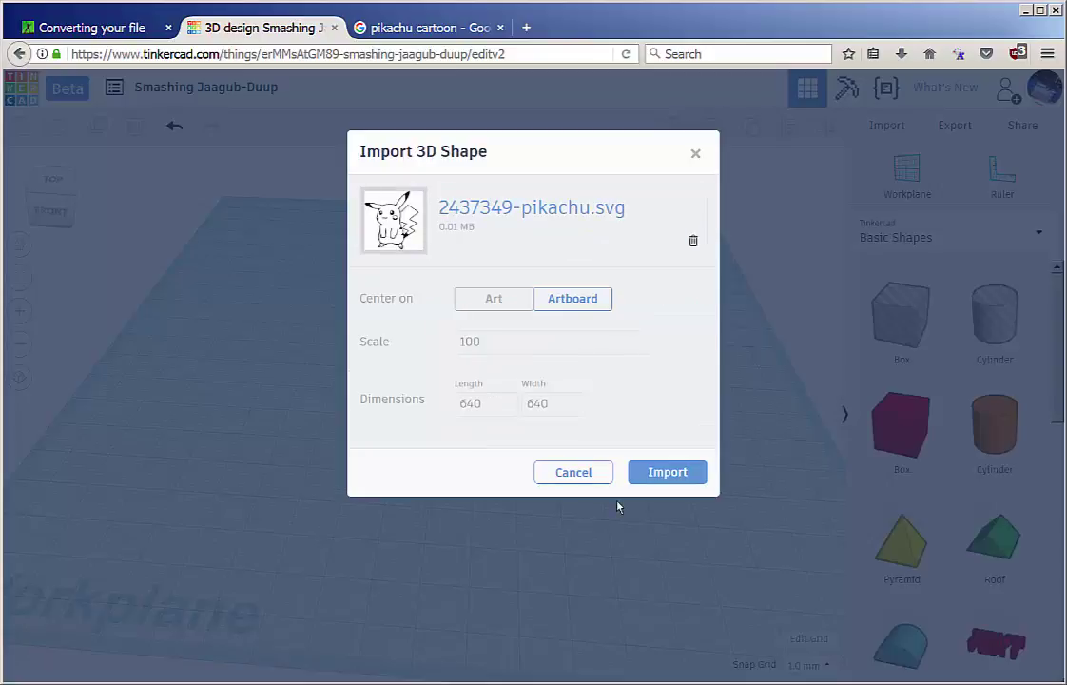
{"action": "left_click", "coordinate": [663, 475]}
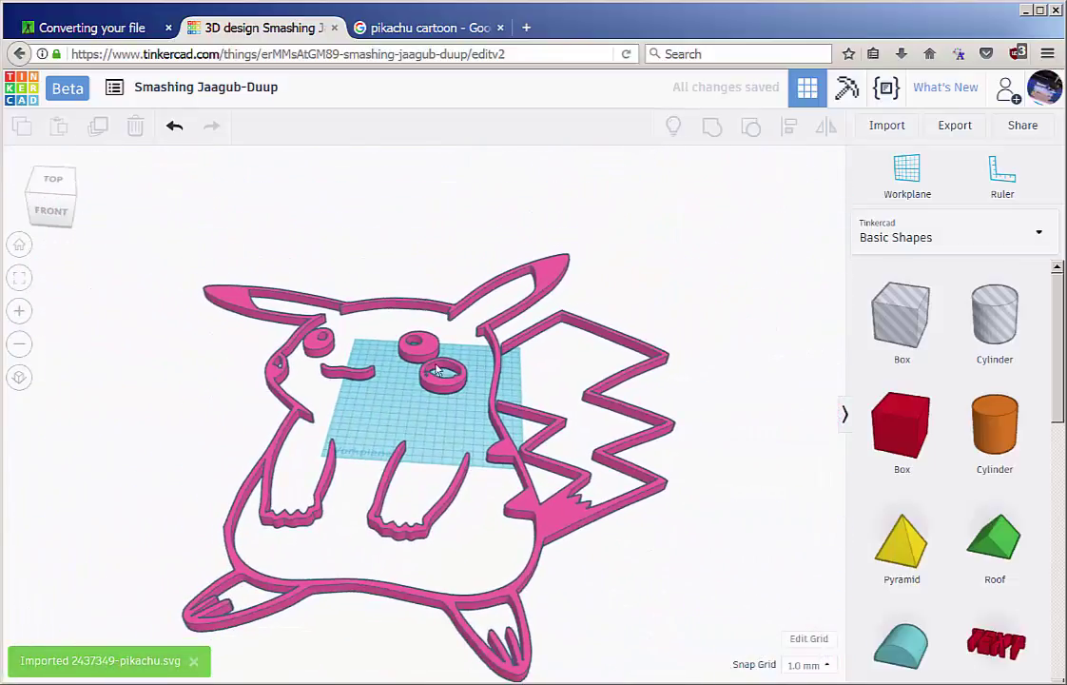
Scale the imported Pikachu outline down to about 85 by 92
{"action": "left_click", "coordinate": [449, 386]}
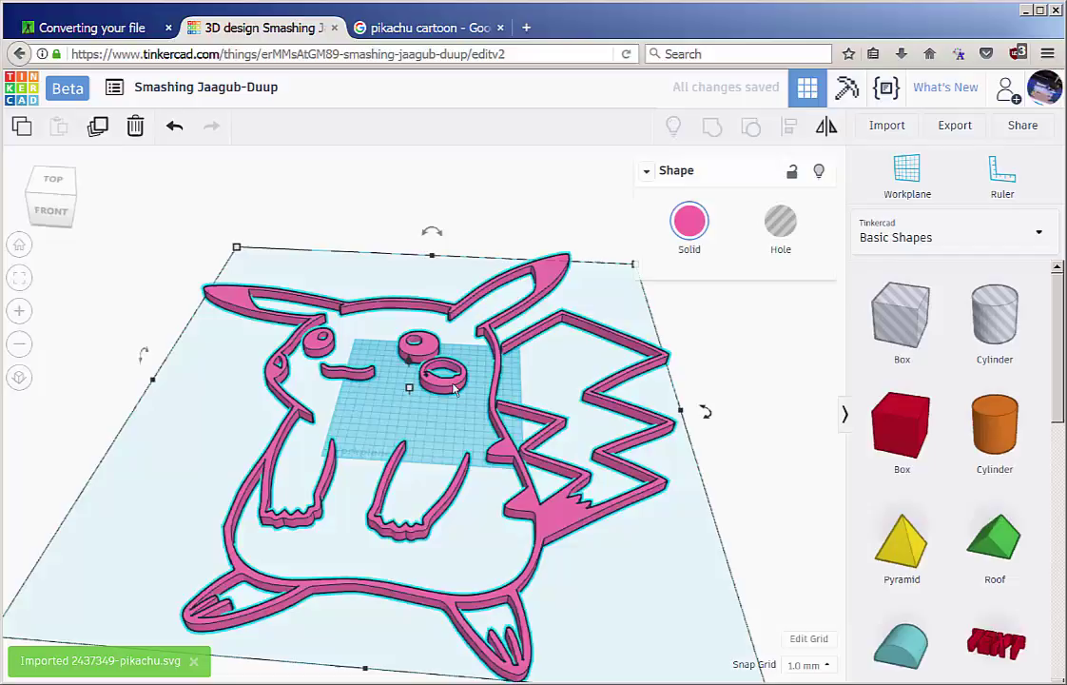
{"action": "scroll", "coordinate": [418, 367], "scroll_direction": "down", "scroll_amount": 2}
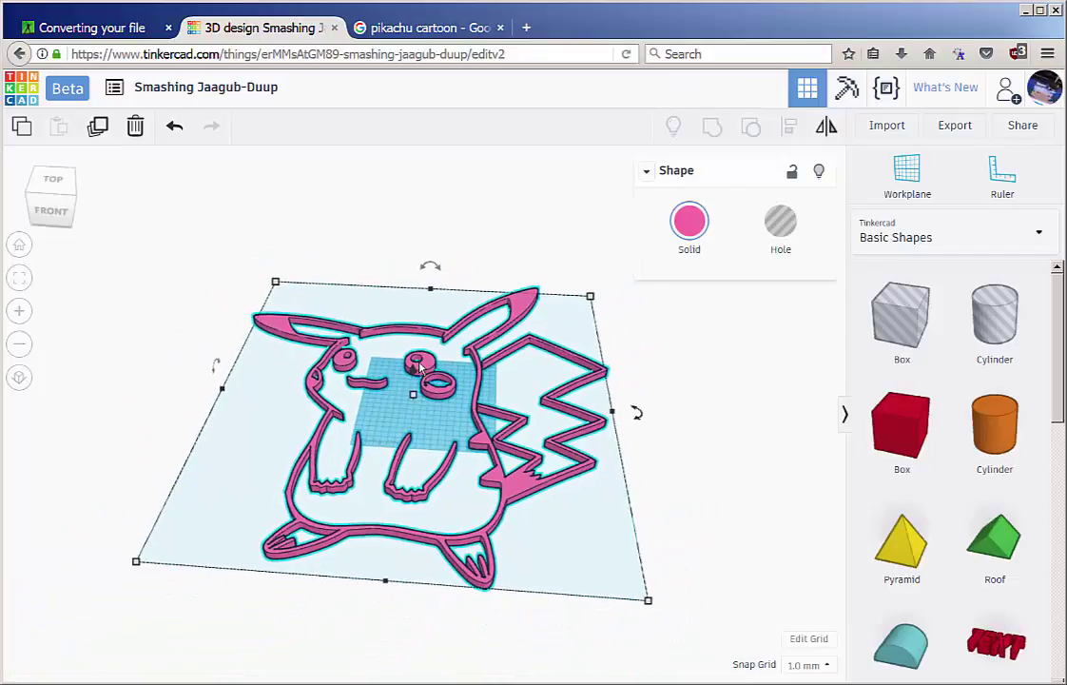
{"action": "scroll", "coordinate": [415, 366], "scroll_direction": "up", "scroll_amount": 2}
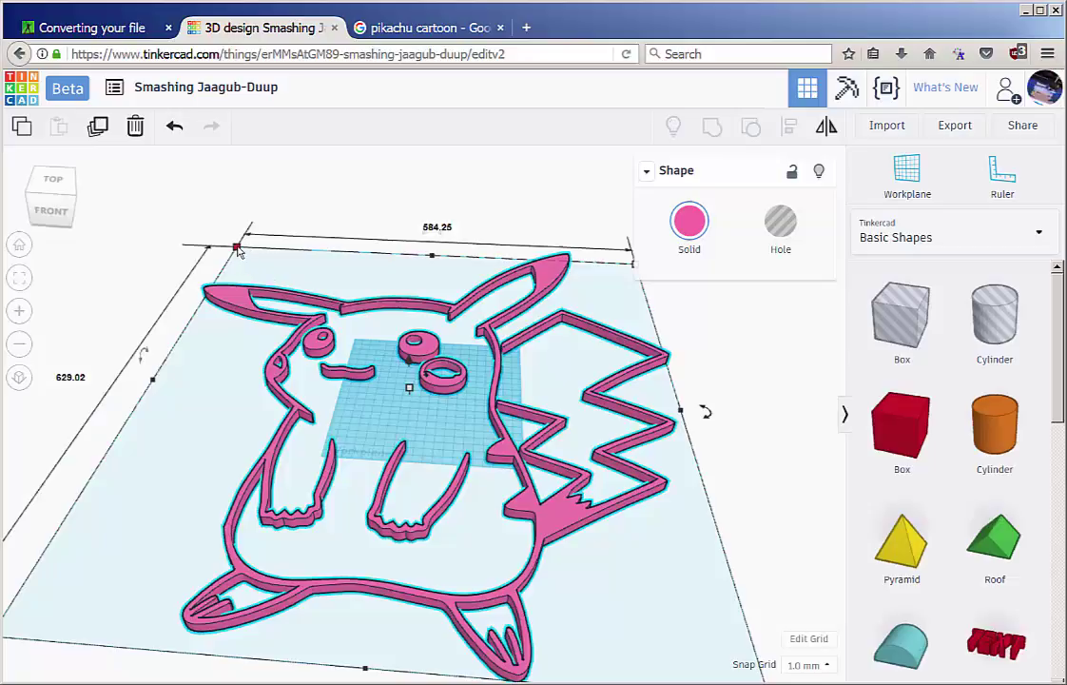
{"action": "mouse_move", "coordinate": [241, 252]}
{"action": "left_mouse_down"}
{"action": "mouse_move", "coordinate": [328, 188]}
{"action": "mouse_move", "coordinate": [471, 438]}
{"action": "mouse_move", "coordinate": [566, 526]}
{"action": "mouse_move", "coordinate": [677, 599]}
{"action": "left_mouse_up"}
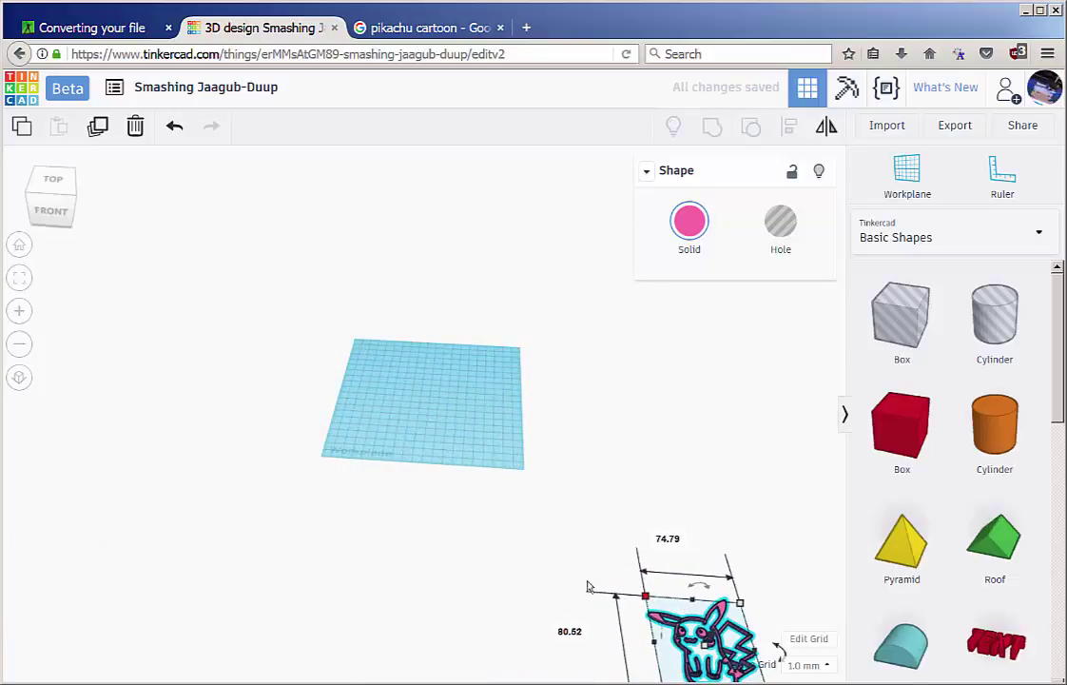
Move the shrunken Pikachu outline onto the workplane
{"action": "left_click", "coordinate": [495, 500]}
{"action": "left_click", "coordinate": [675, 651]}
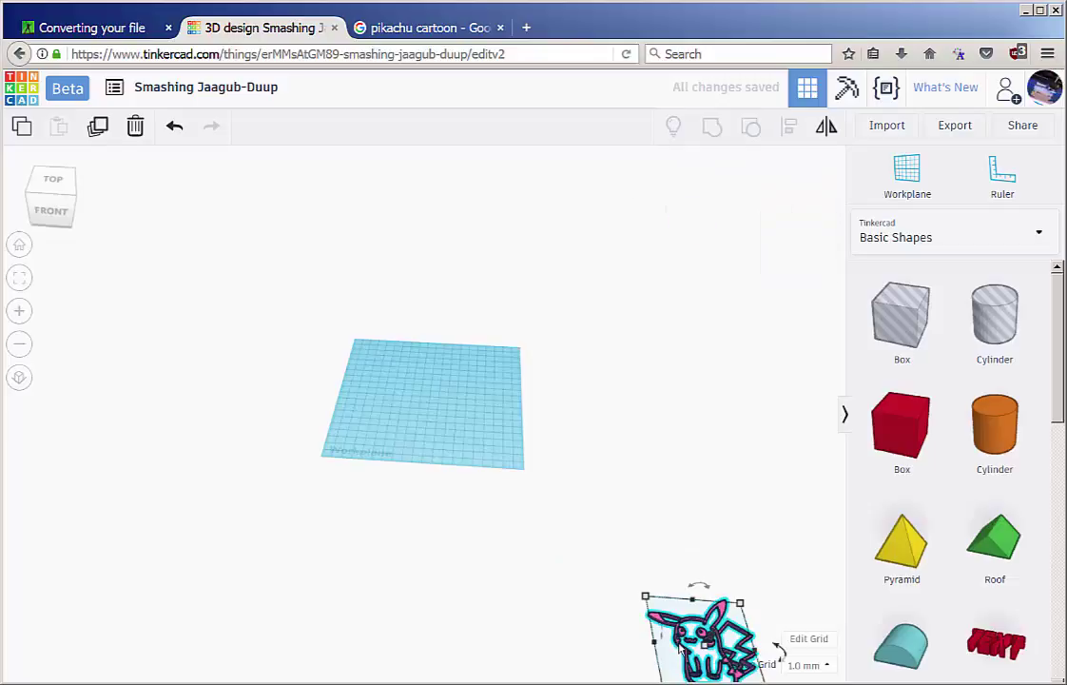
{"action": "left_click", "coordinate": [643, 543]}
{"action": "middle_click_drag", "start_coordinate": [643, 543], "coordinate": [623, 499]}
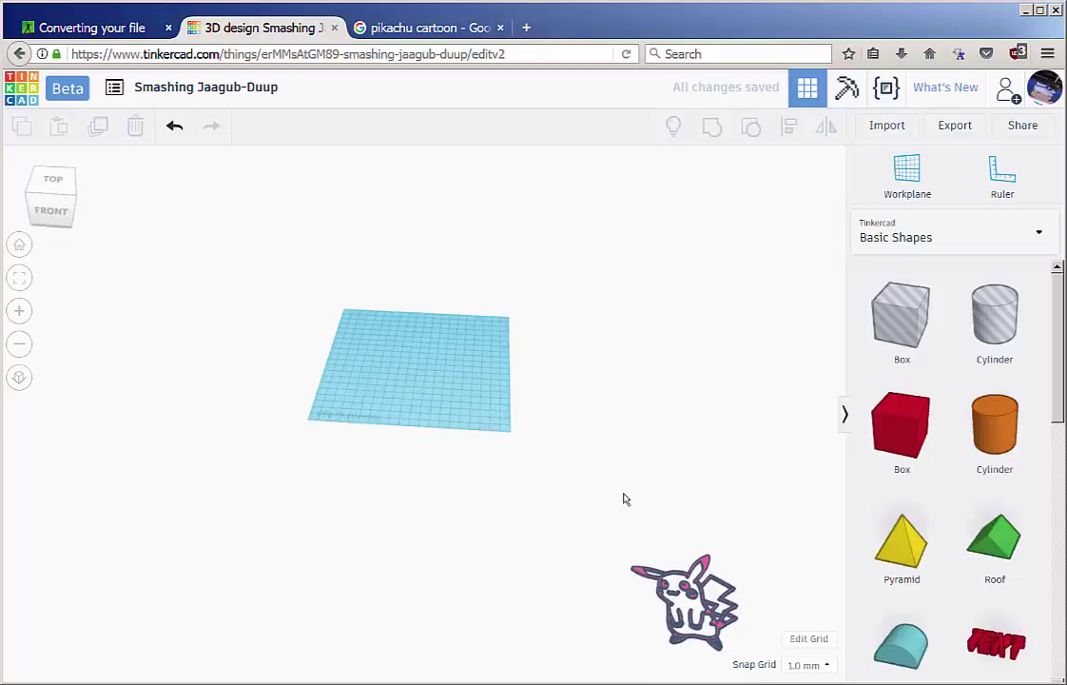
{"action": "mouse_move", "coordinate": [619, 598]}
{"action": "left_mouse_down"}
{"action": "mouse_move", "coordinate": [634, 596]}
{"action": "mouse_move", "coordinate": [406, 372]}
{"action": "left_mouse_up"}
{"action": "scroll", "coordinate": [409, 370], "scroll_direction": "up", "scroll_amount": 3}
{"action": "scroll", "coordinate": [423, 438], "scroll_direction": "up", "scroll_amount": 3}
{"action": "scroll", "coordinate": [433, 504], "scroll_direction": "up", "scroll_amount": 2}
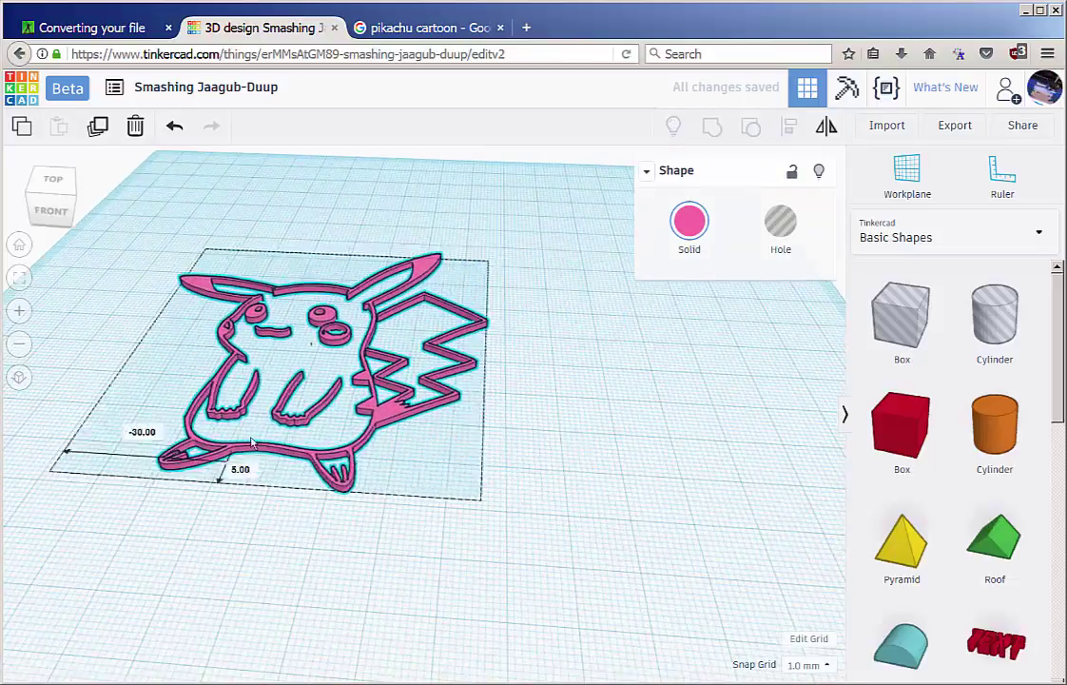
Add a box beside Pikachu and flatten it to 3 mm tall
{"action": "left_click", "coordinate": [431, 539]}
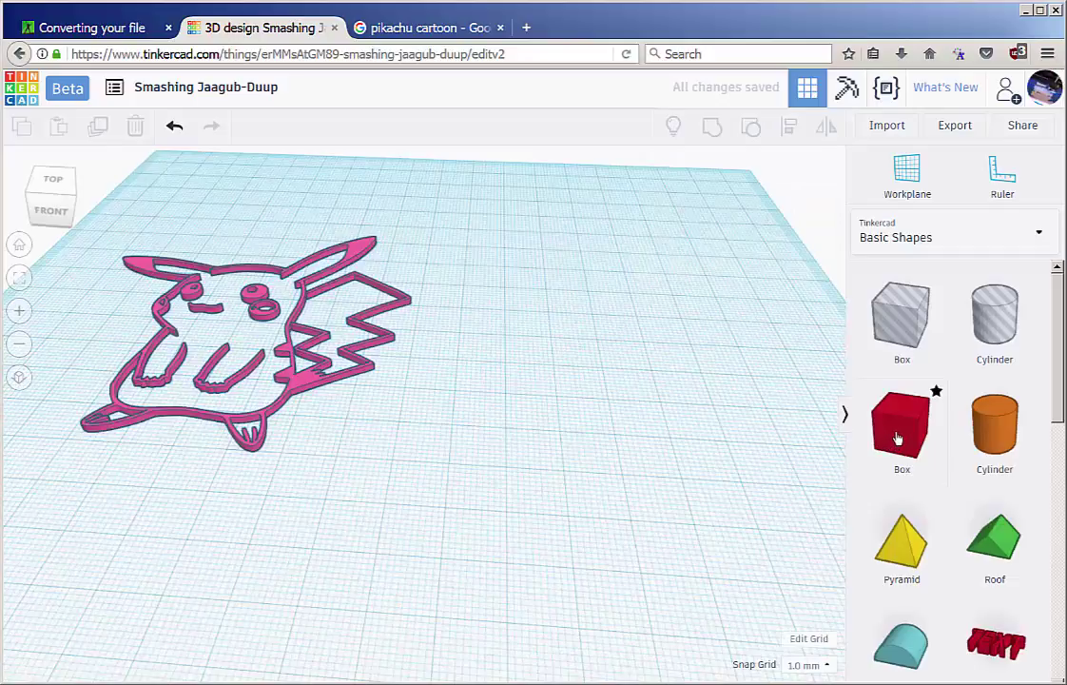
{"action": "left_click_drag", "start_coordinate": [897, 438], "coordinate": [548, 429]}
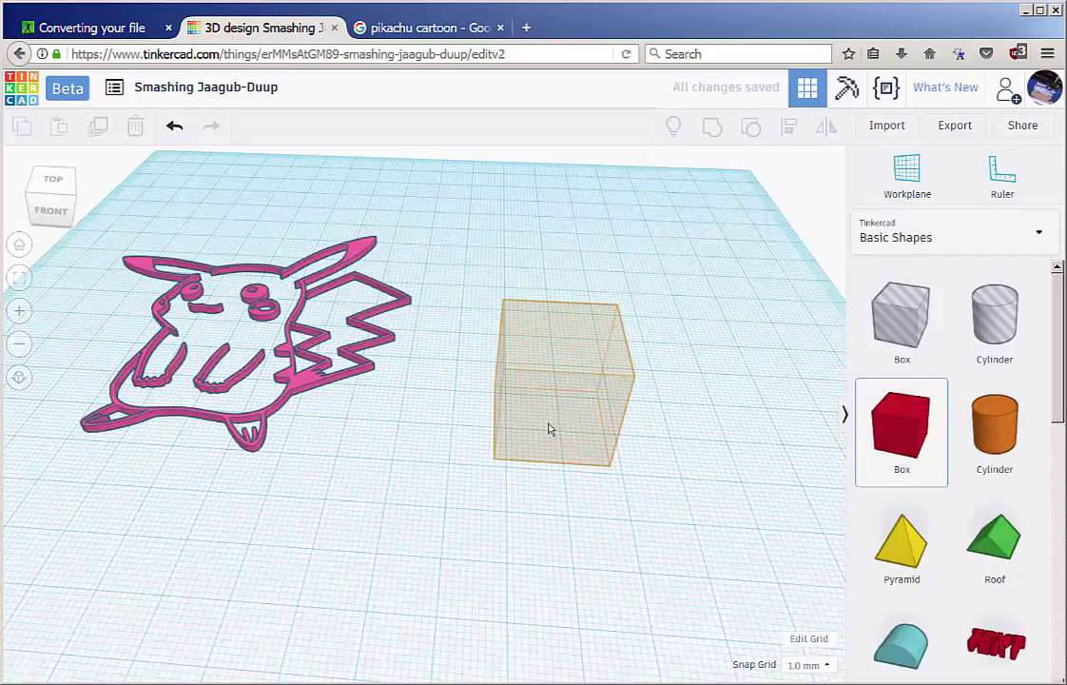
{"action": "left_click", "coordinate": [549, 429]}
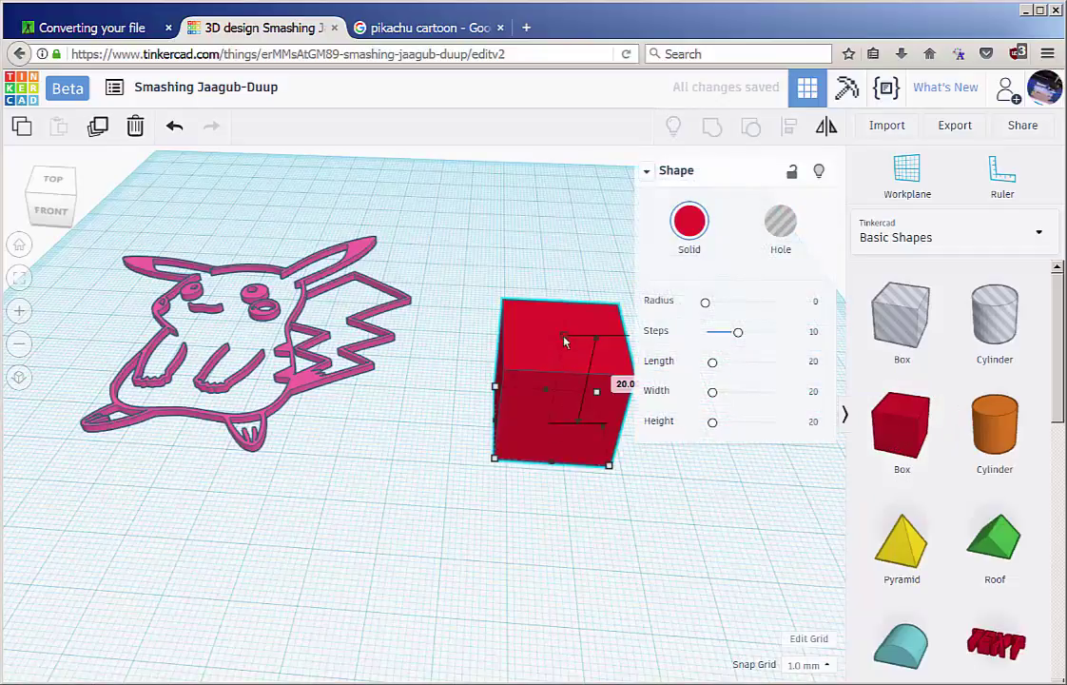
{"action": "left_click_drag", "start_coordinate": [563, 338], "coordinate": [565, 410]}
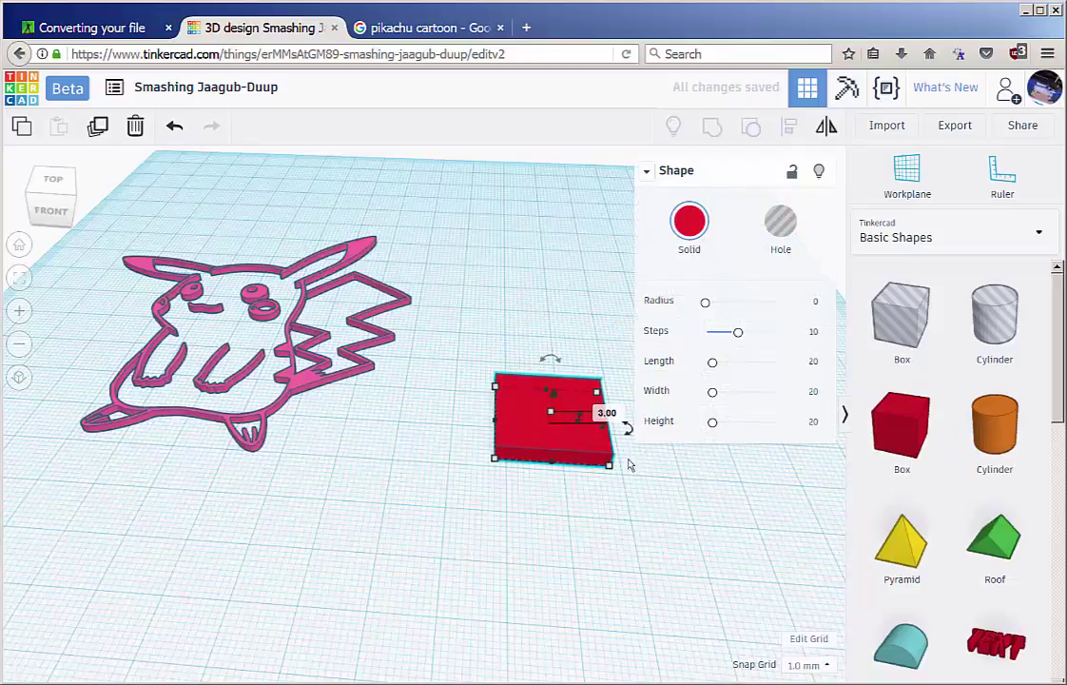
Stretch the box into a flat slab about Pikachu's size beside it
{"action": "left_click_drag", "start_coordinate": [609, 469], "coordinate": [835, 576]}
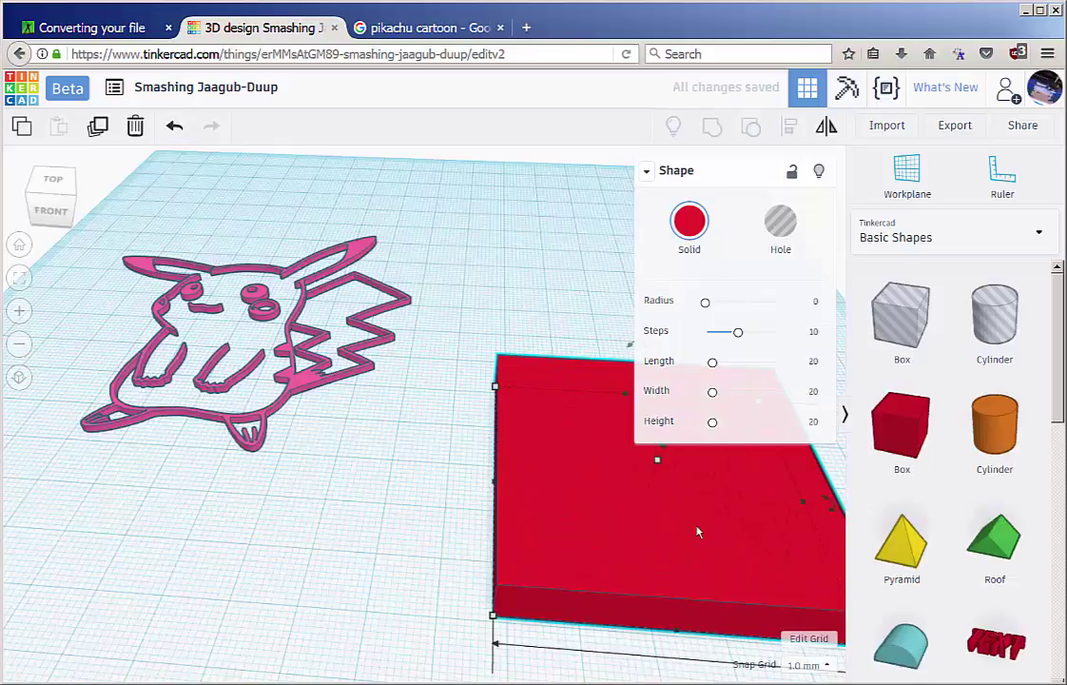
{"action": "left_click_drag", "start_coordinate": [699, 530], "coordinate": [578, 388]}
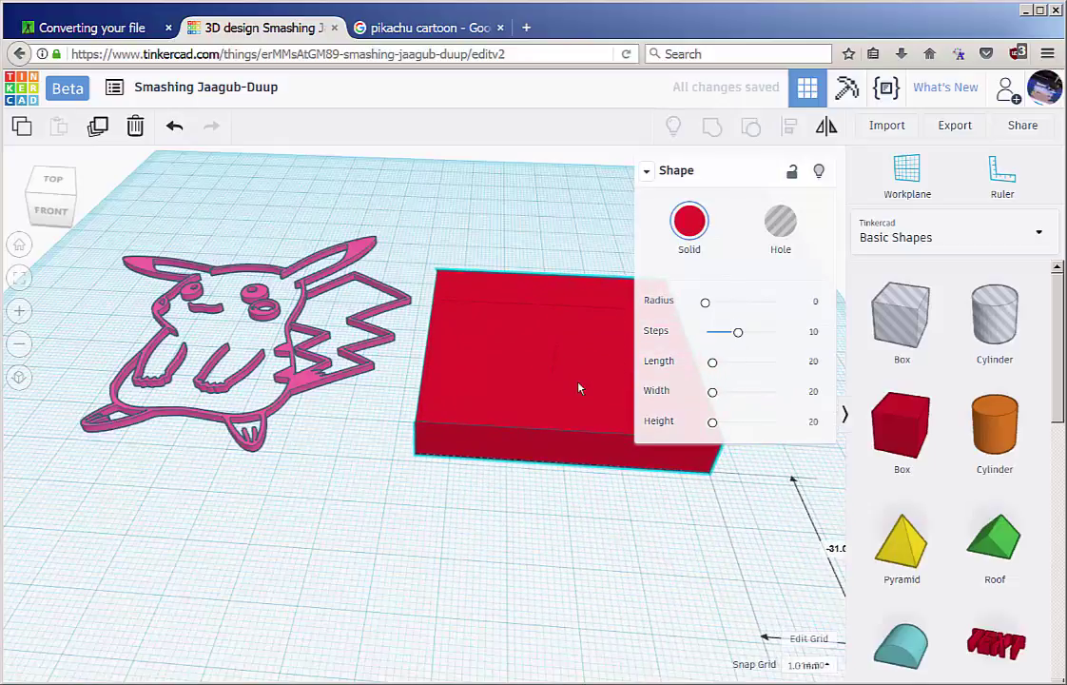
{"action": "mouse_move", "coordinate": [365, 480]}
{"action": "right_mouse_down"}
{"action": "mouse_move", "coordinate": [405, 614]}
{"action": "mouse_move", "coordinate": [307, 503]}
{"action": "mouse_move", "coordinate": [250, 514]}
{"action": "right_mouse_up"}
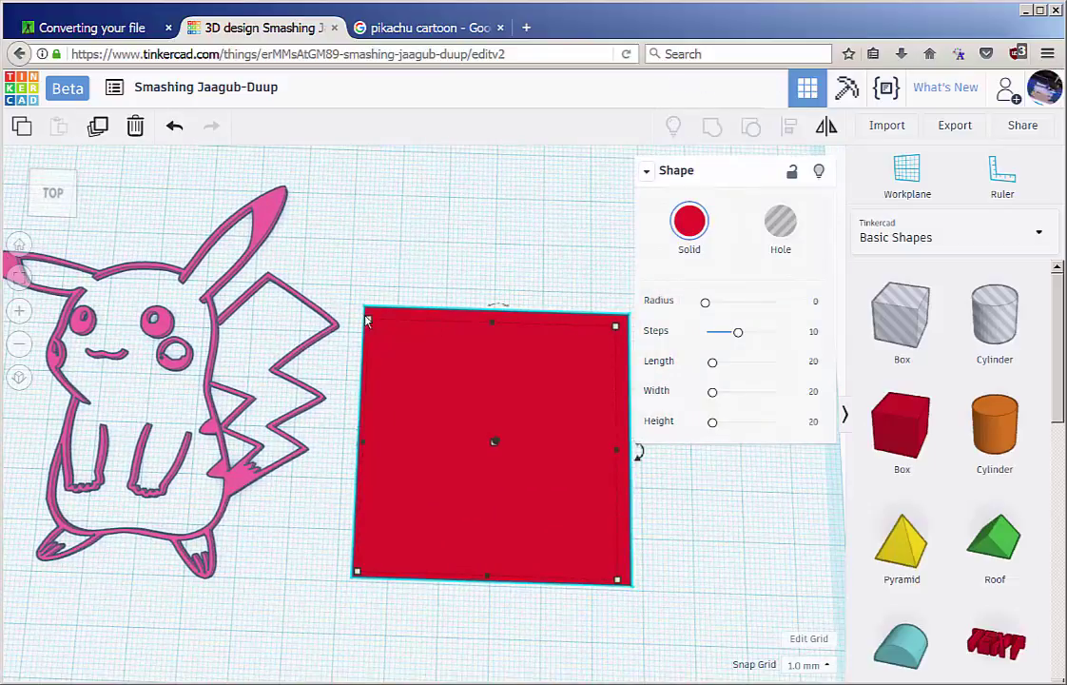
{"action": "left_click_drag", "start_coordinate": [367, 321], "coordinate": [221, 167]}
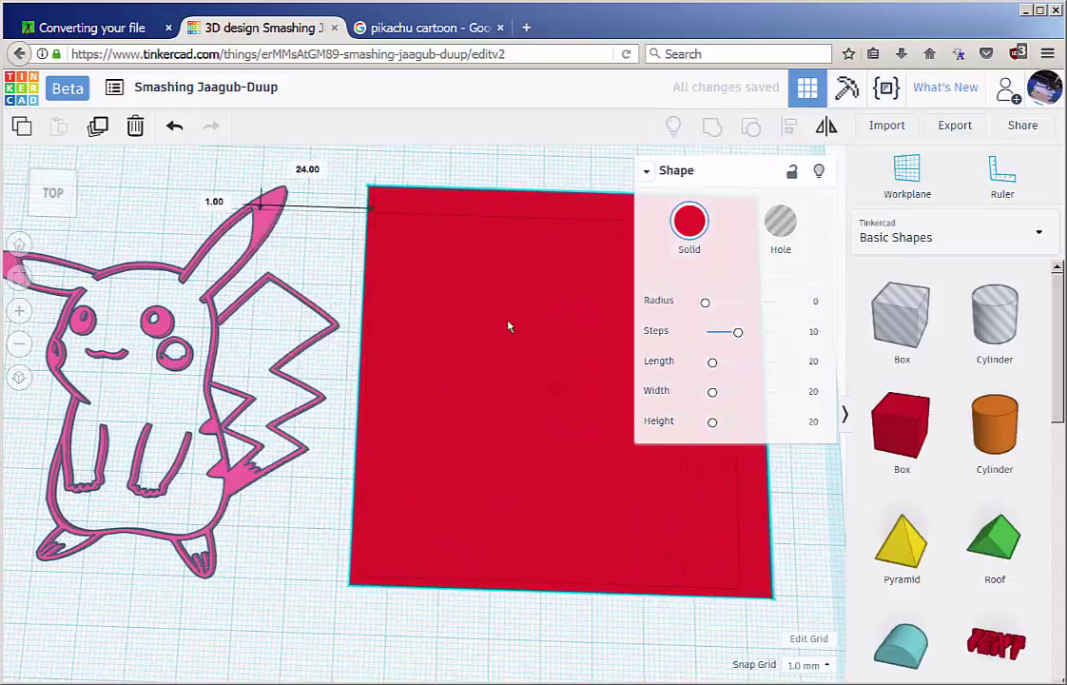
{"action": "left_click", "coordinate": [592, 639]}
{"action": "scroll", "coordinate": [427, 464], "scroll_direction": "down", "scroll_amount": 2}
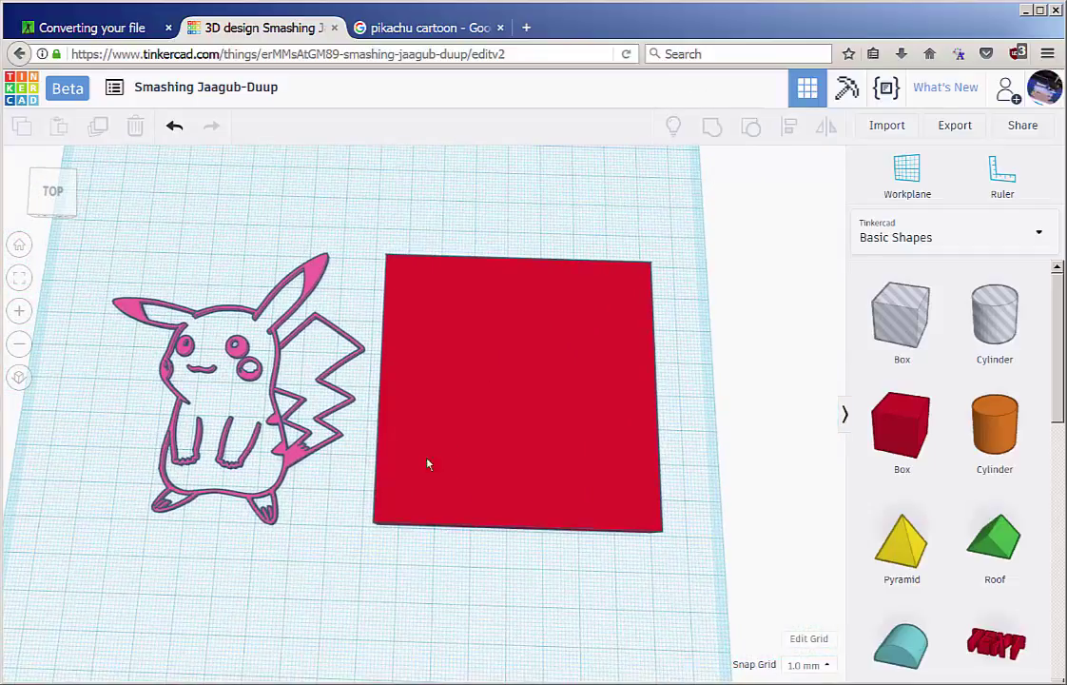
Move the Pikachu outline onto the red box
{"action": "left_click", "coordinate": [240, 409]}
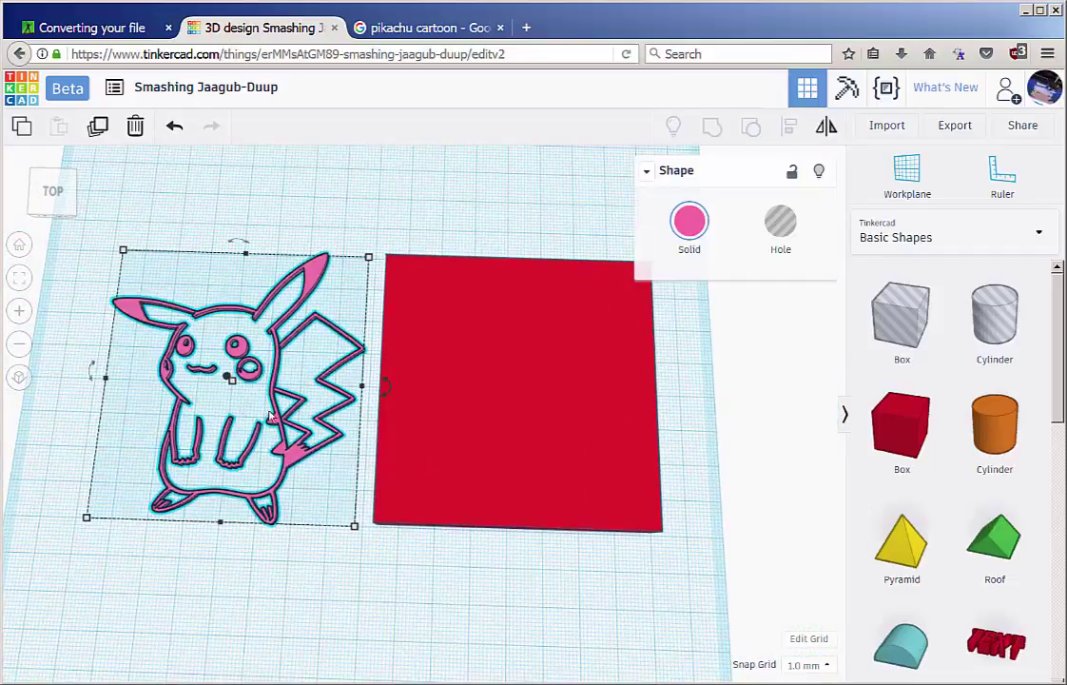
{"action": "left_click_drag", "start_coordinate": [281, 418], "coordinate": [567, 422]}
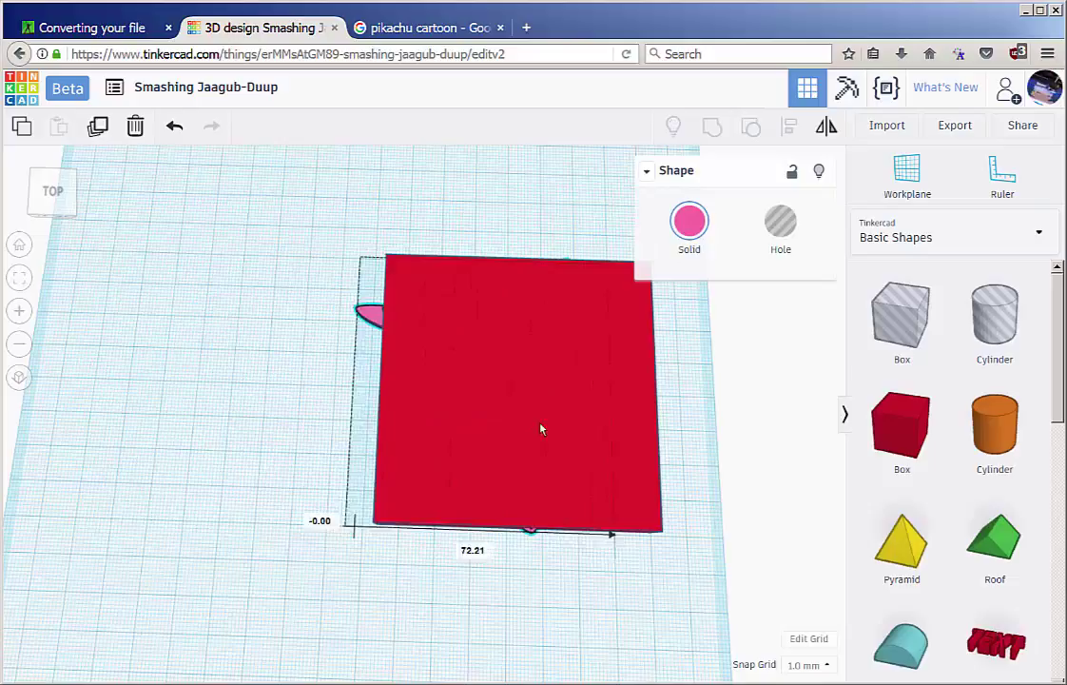
{"action": "left_click_drag", "start_coordinate": [567, 421], "coordinate": [569, 424]}
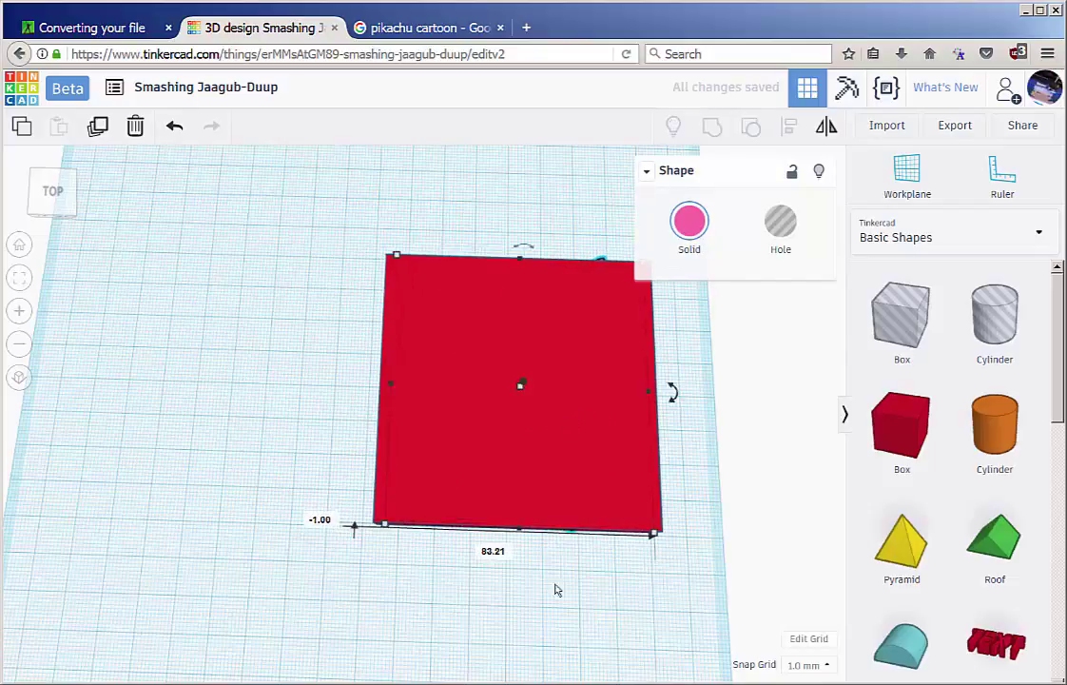
{"action": "right_click_drag", "start_coordinate": [555, 586], "coordinate": [141, 481]}
Lengthen the red box forward to 87 mm
{"action": "left_click", "coordinate": [392, 348]}
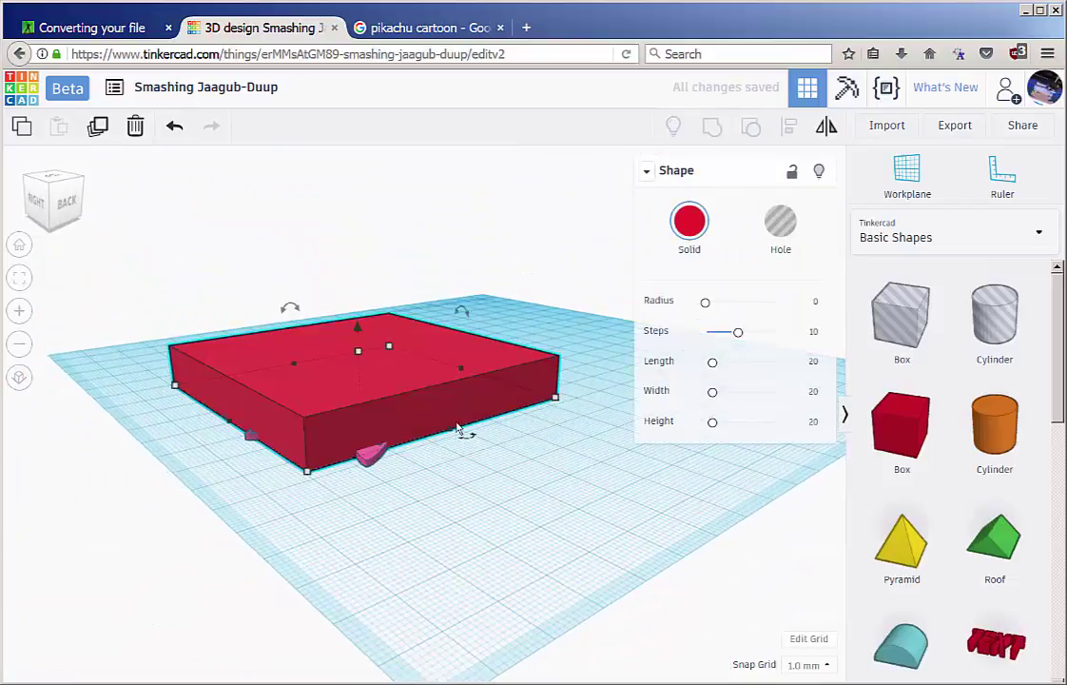
{"action": "left_click_drag", "start_coordinate": [453, 434], "coordinate": [485, 447]}
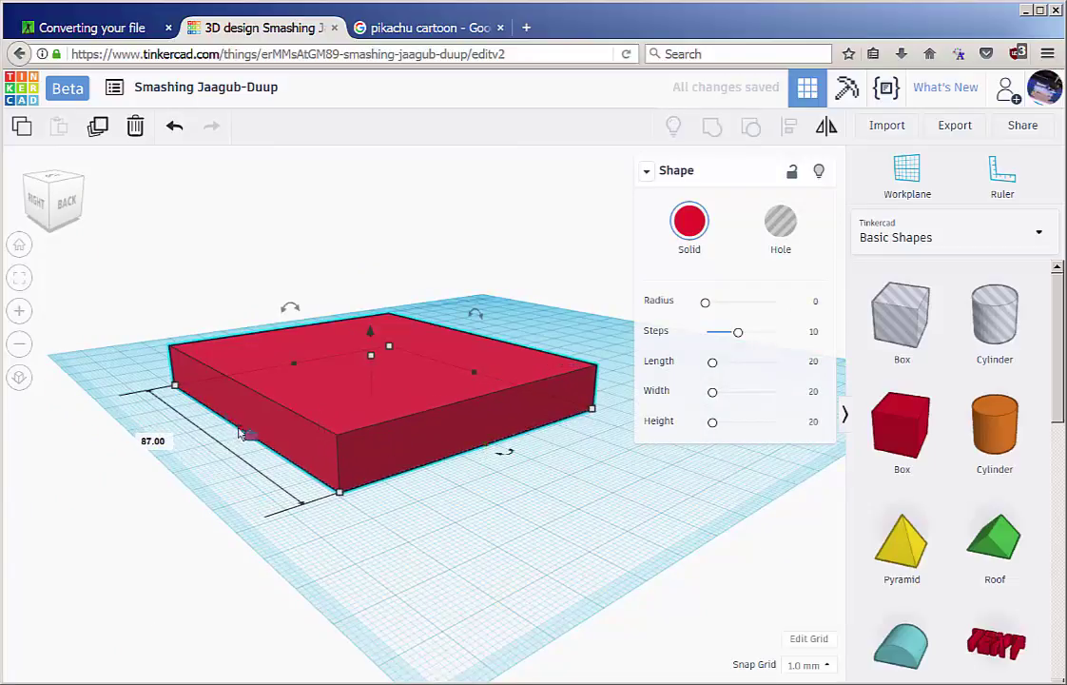
{"action": "right_click_drag", "start_coordinate": [340, 530], "coordinate": [422, 459]}
{"action": "mouse_move", "coordinate": [393, 301]}
{"action": "right_mouse_down"}
{"action": "mouse_move", "coordinate": [477, 375]}
{"action": "mouse_move", "coordinate": [437, 361]}
{"action": "right_mouse_up"}
{"action": "scroll", "coordinate": [433, 357], "scroll_direction": "up", "scroll_amount": 3}
{"action": "scroll", "coordinate": [436, 303], "scroll_direction": "up", "scroll_amount": 2}
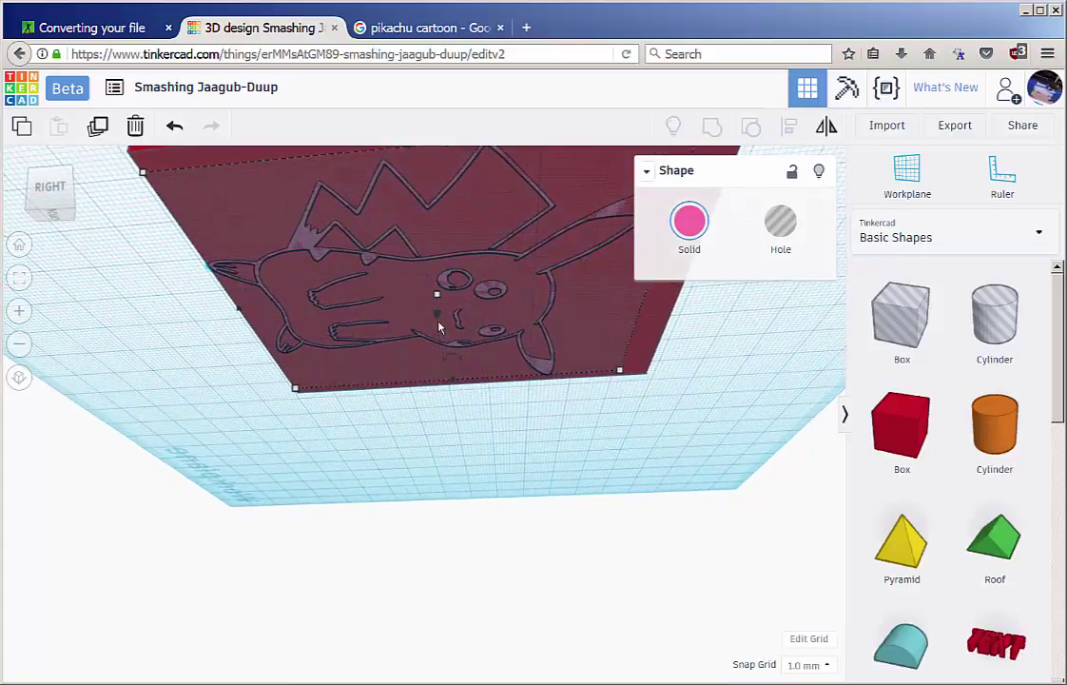
{"action": "mouse_move", "coordinate": [429, 279]}
{"action": "right_mouse_down"}
{"action": "mouse_move", "coordinate": [460, 425]}
{"action": "mouse_move", "coordinate": [485, 464]}
{"action": "mouse_move", "coordinate": [421, 304]}
{"action": "right_mouse_up"}
{"action": "left_click", "coordinate": [479, 322]}
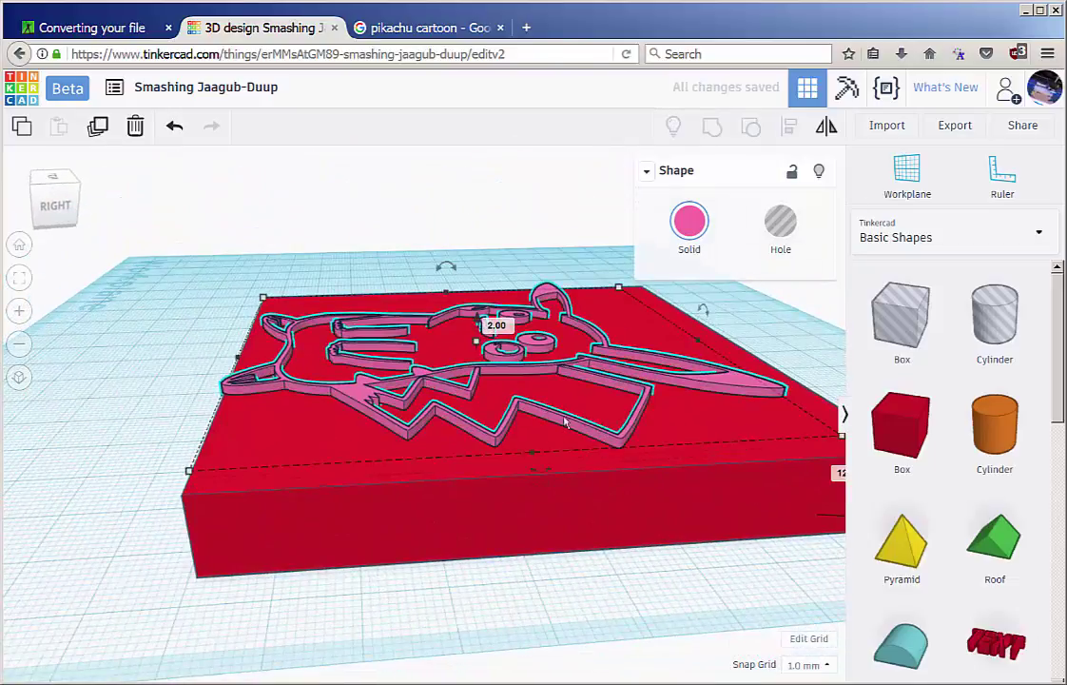
Change the base box height to 5 mm, then raise it to 9 mm
{"action": "right_click_drag", "start_coordinate": [565, 422], "coordinate": [274, 521]}
{"action": "left_click", "coordinate": [274, 521]}
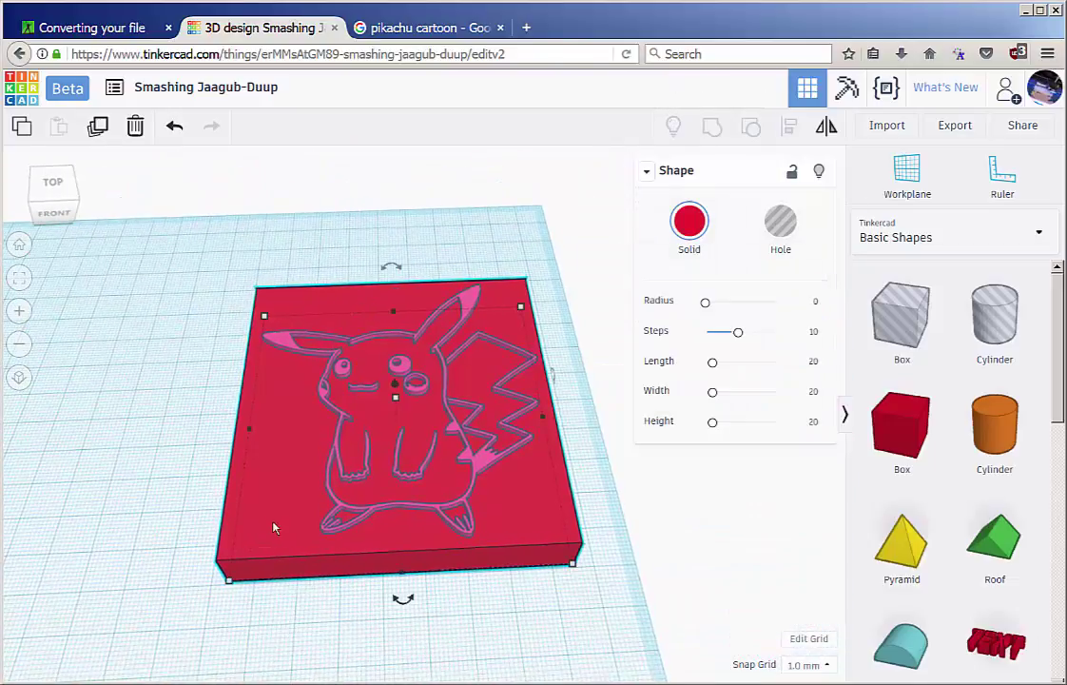
{"action": "right_click_drag", "start_coordinate": [310, 579], "coordinate": [449, 468]}
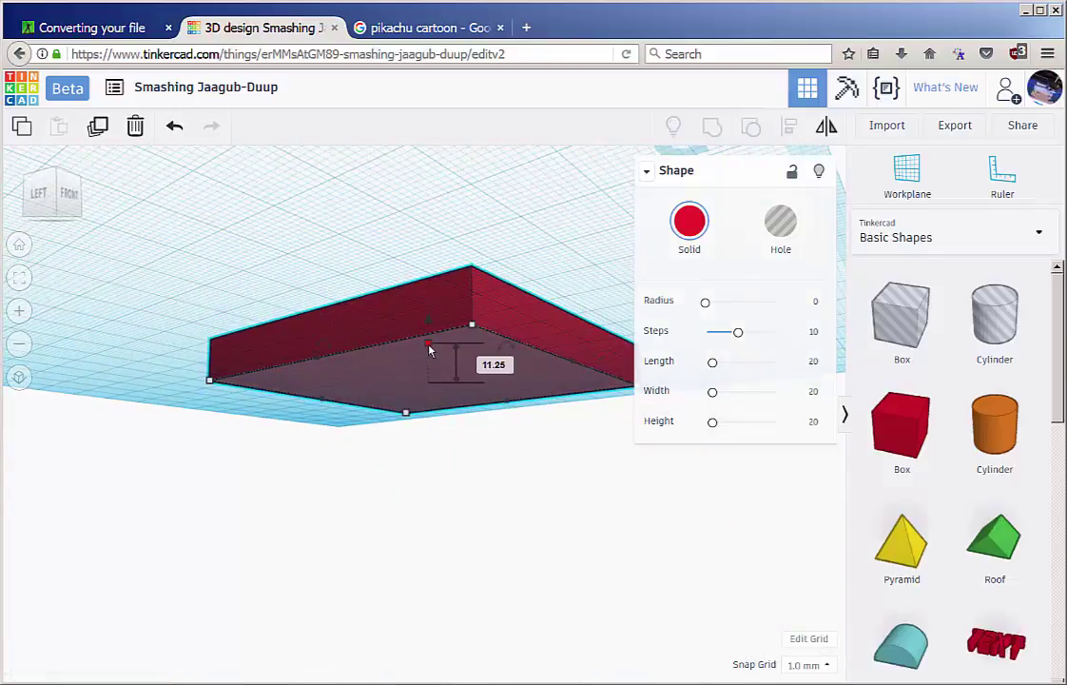
{"action": "left_click_drag", "start_coordinate": [429, 350], "coordinate": [427, 371]}
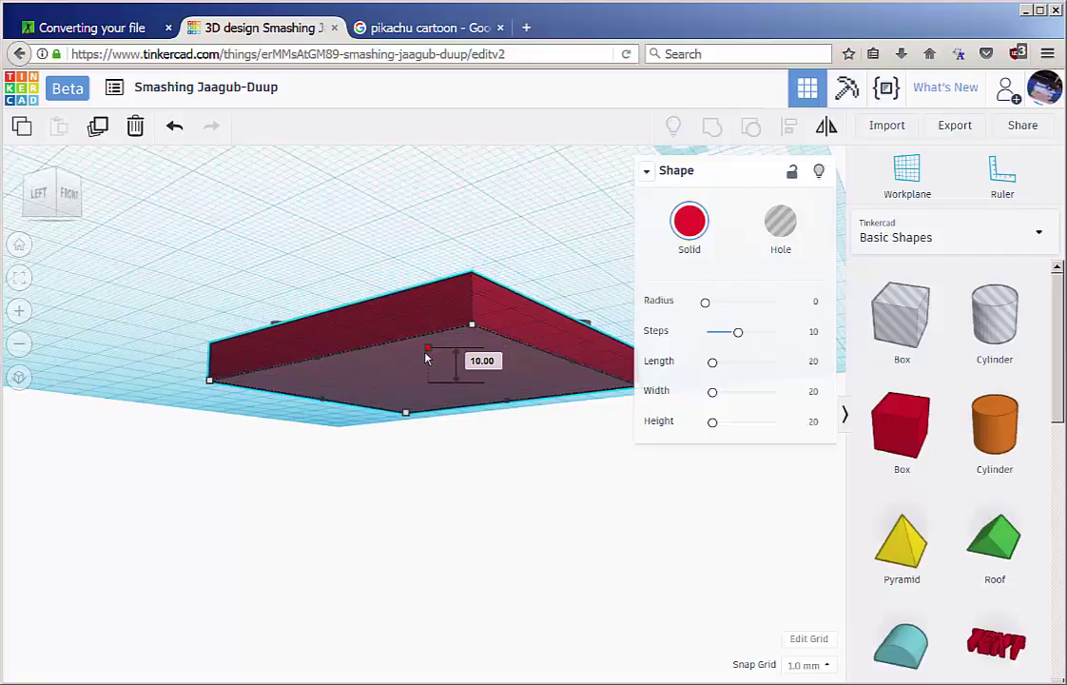
{"action": "mouse_move", "coordinate": [427, 371]}
{"action": "right_mouse_down"}
{"action": "mouse_move", "coordinate": [405, 464]}
{"action": "mouse_move", "coordinate": [415, 387]}
{"action": "right_mouse_up"}
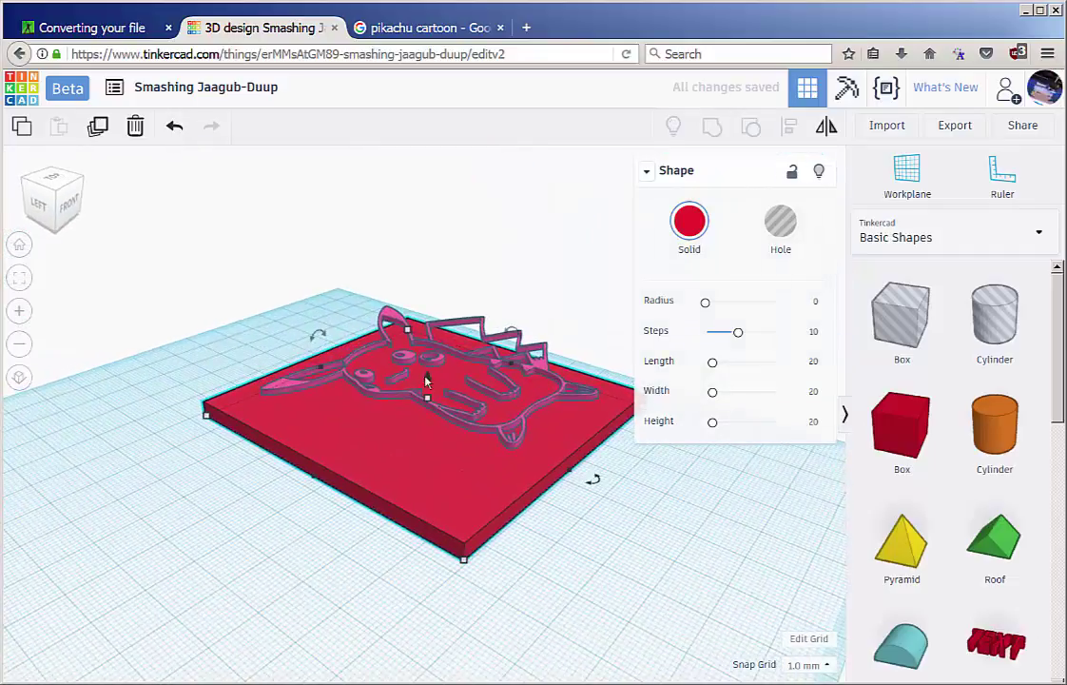
{"action": "left_click_drag", "start_coordinate": [426, 380], "coordinate": [422, 351]}
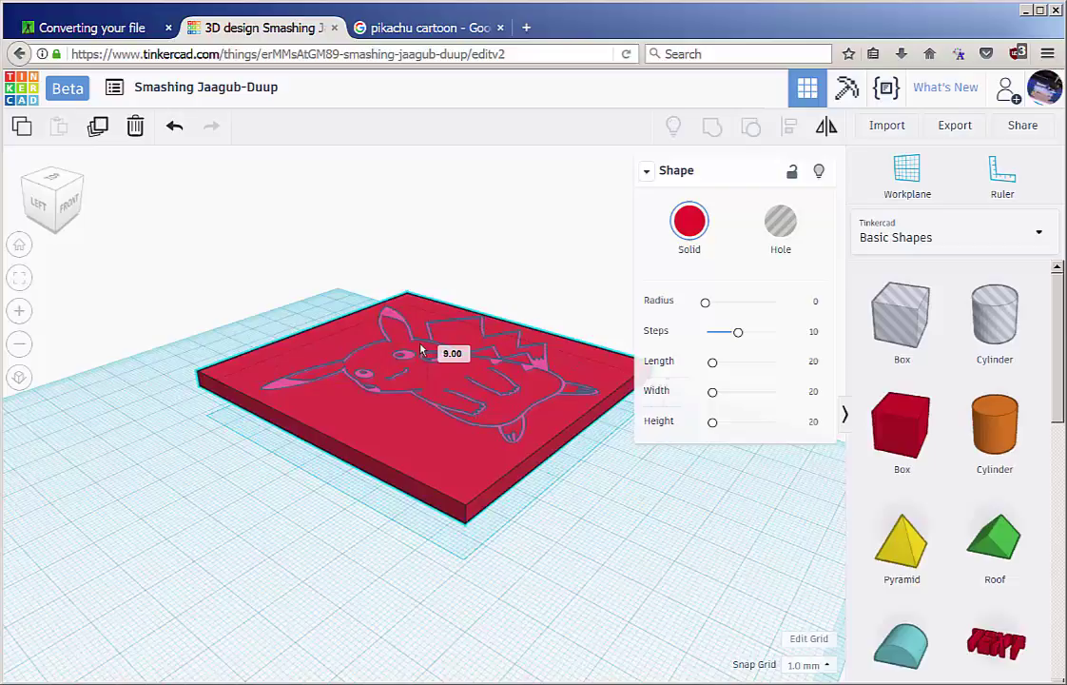
{"action": "mouse_move", "coordinate": [349, 344]}
{"action": "right_mouse_down"}
{"action": "mouse_move", "coordinate": [173, 475]}
{"action": "mouse_move", "coordinate": [322, 394]}
{"action": "right_mouse_up"}
{"action": "left_click", "coordinate": [173, 476]}
Raise the Pikachu outline walls to 3 mm tall
{"action": "scroll", "coordinate": [371, 436], "scroll_direction": "up", "scroll_amount": 3}
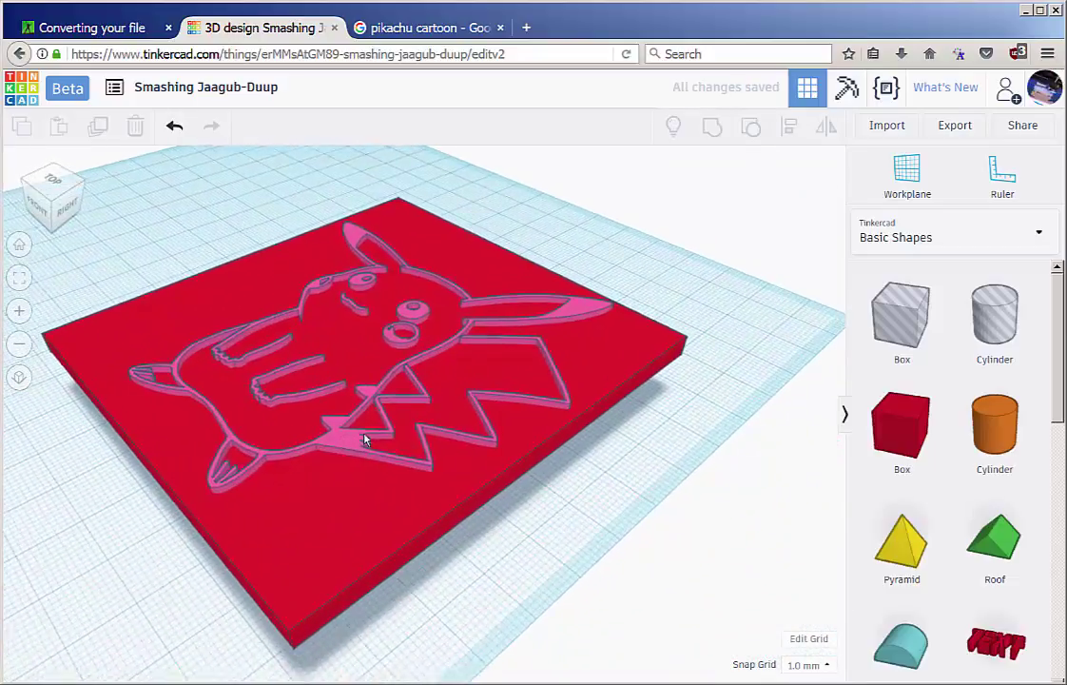
{"action": "scroll", "coordinate": [357, 440], "scroll_direction": "up", "scroll_amount": 2}
{"action": "left_click", "coordinate": [349, 444]}
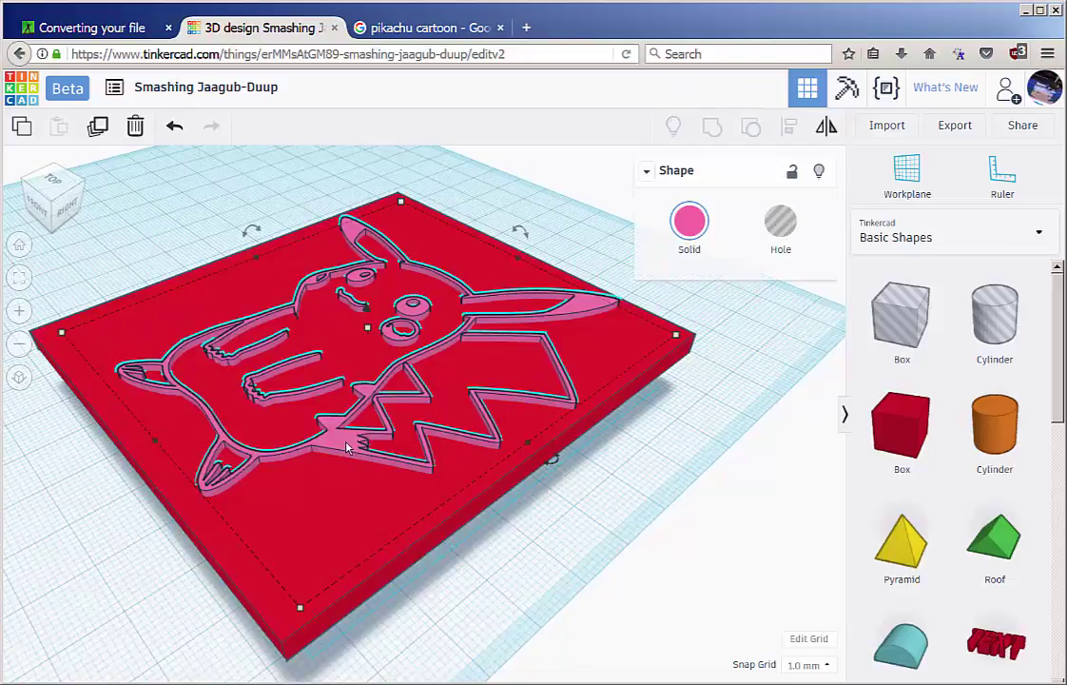
{"action": "right_click_drag", "start_coordinate": [347, 448], "coordinate": [366, 356]}
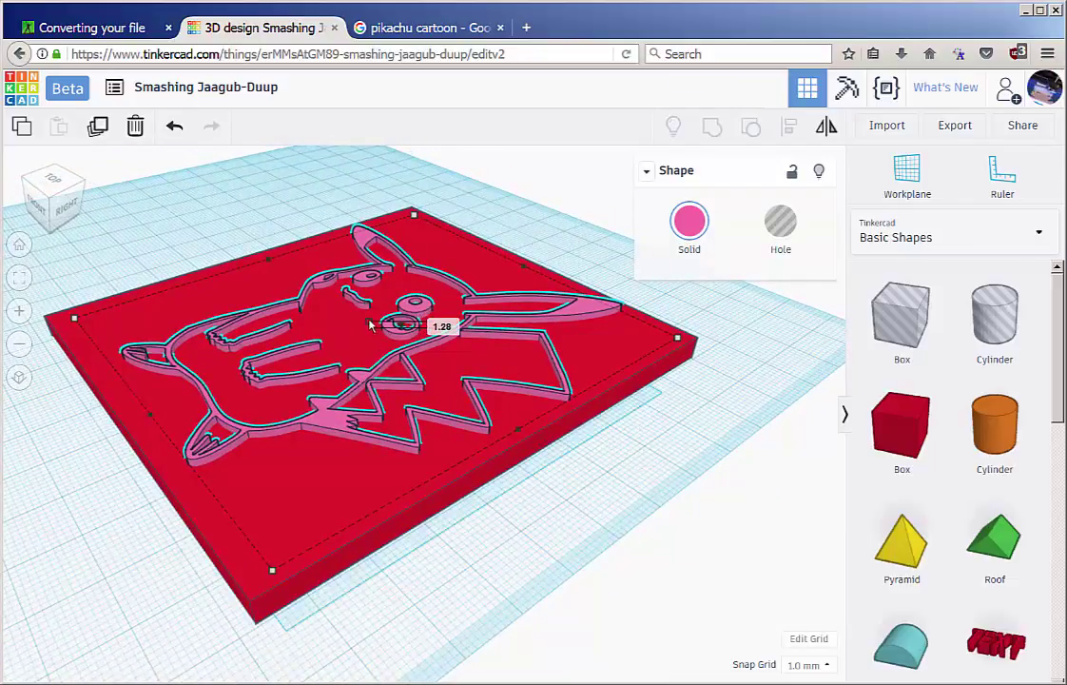
{"action": "left_click_drag", "start_coordinate": [368, 322], "coordinate": [371, 319]}
{"action": "left_click", "coordinate": [202, 210]}
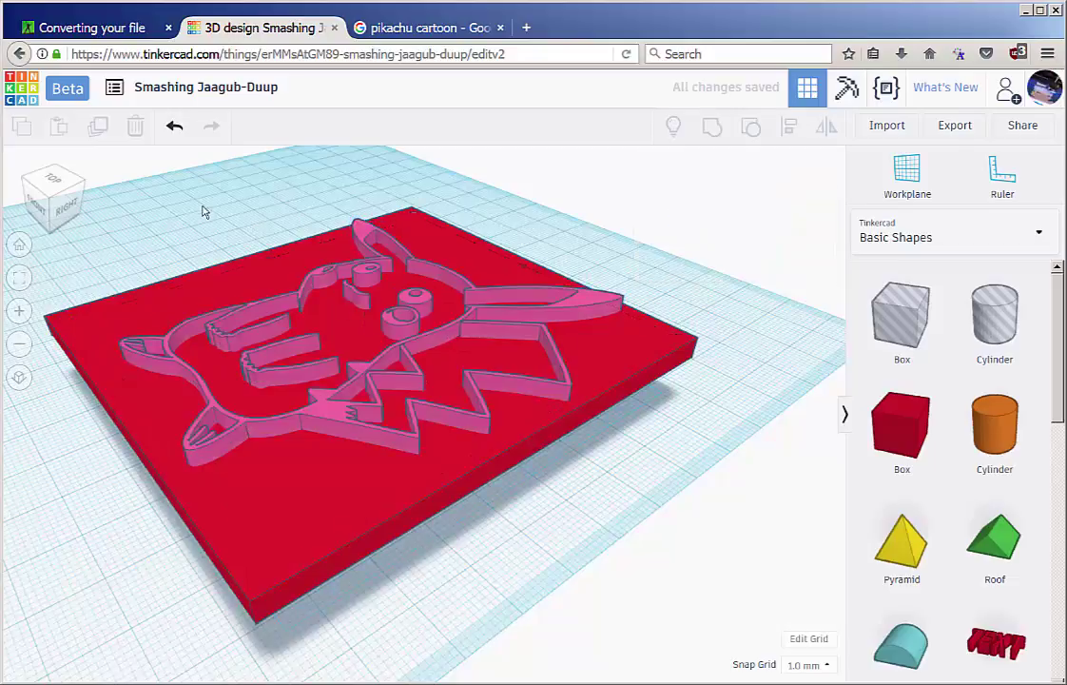
Group the base and Pikachu outline into one shape coloured pink
{"action": "right_click_drag", "start_coordinate": [203, 210], "coordinate": [136, 167]}
{"action": "left_click_drag", "start_coordinate": [293, 260], "coordinate": [792, 669]}
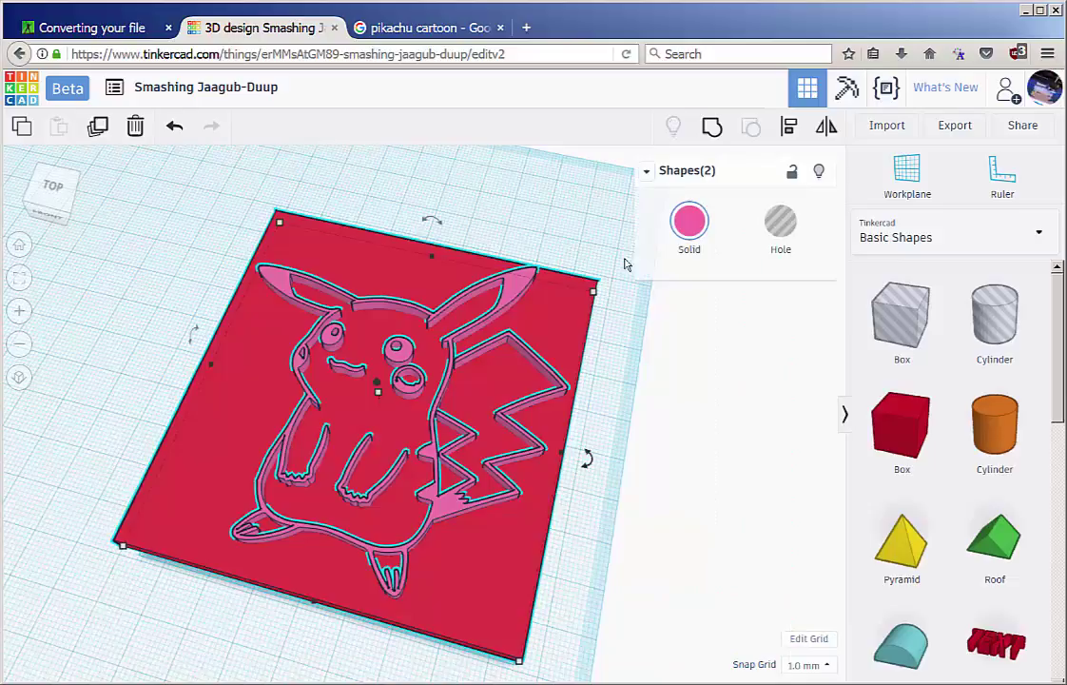
{"action": "left_click", "coordinate": [712, 129]}
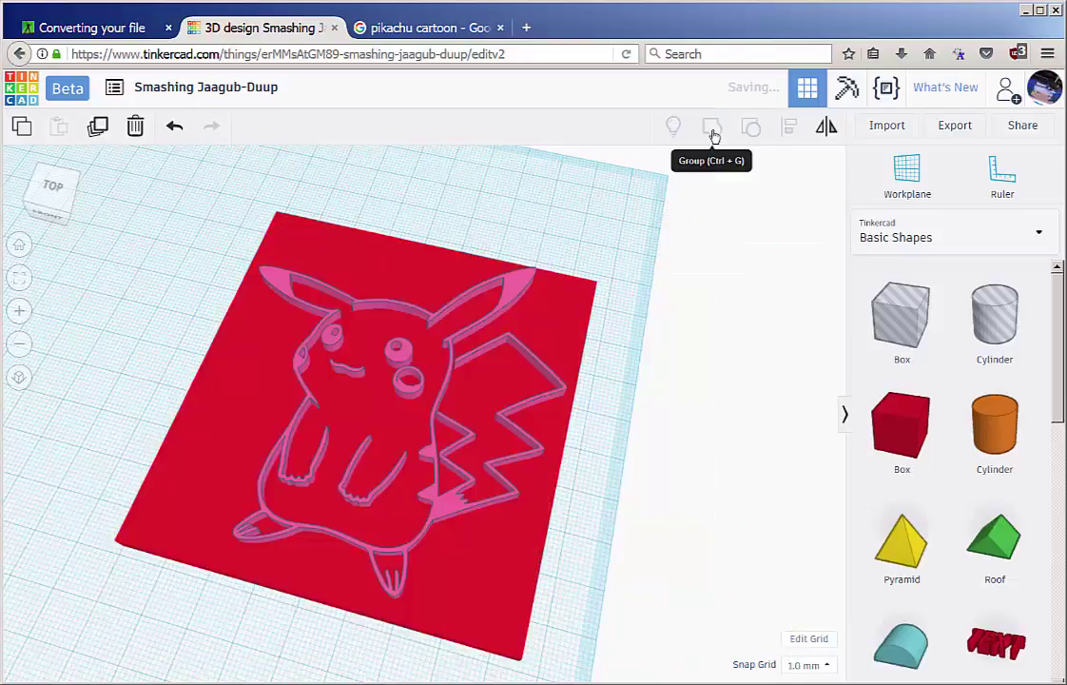
{"action": "left_click", "coordinate": [564, 196]}
{"action": "left_click", "coordinate": [555, 346]}
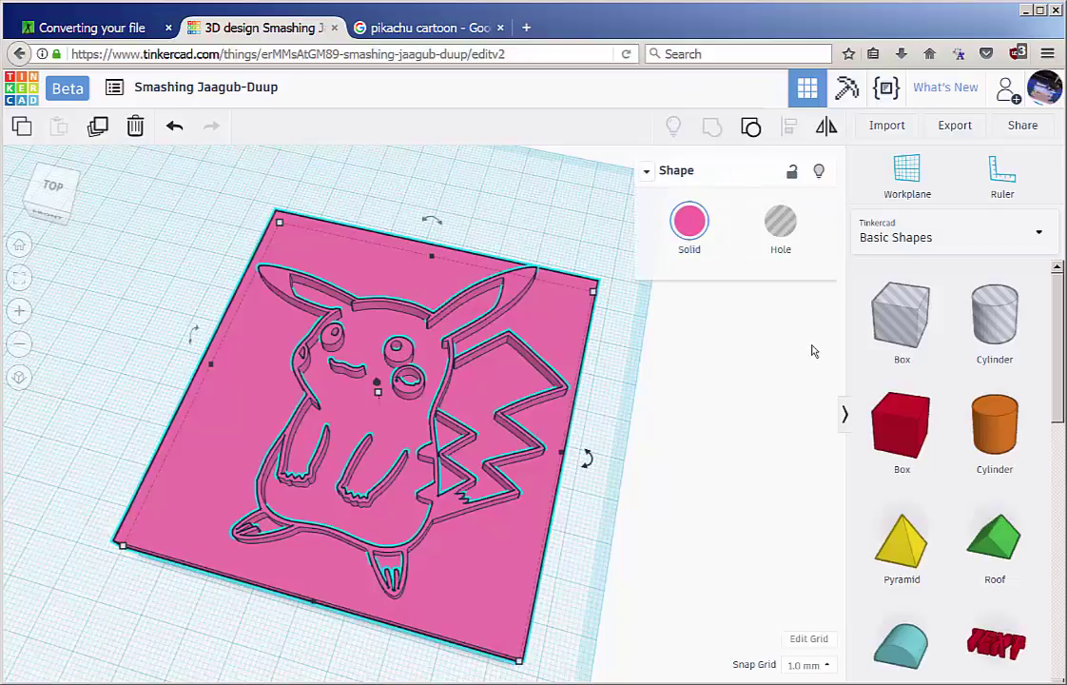
Export the grouped pink Pikachu stamp as an STL and save it as Smashing Jaagub-Duup.stl
{"action": "left_click", "coordinate": [954, 125]}
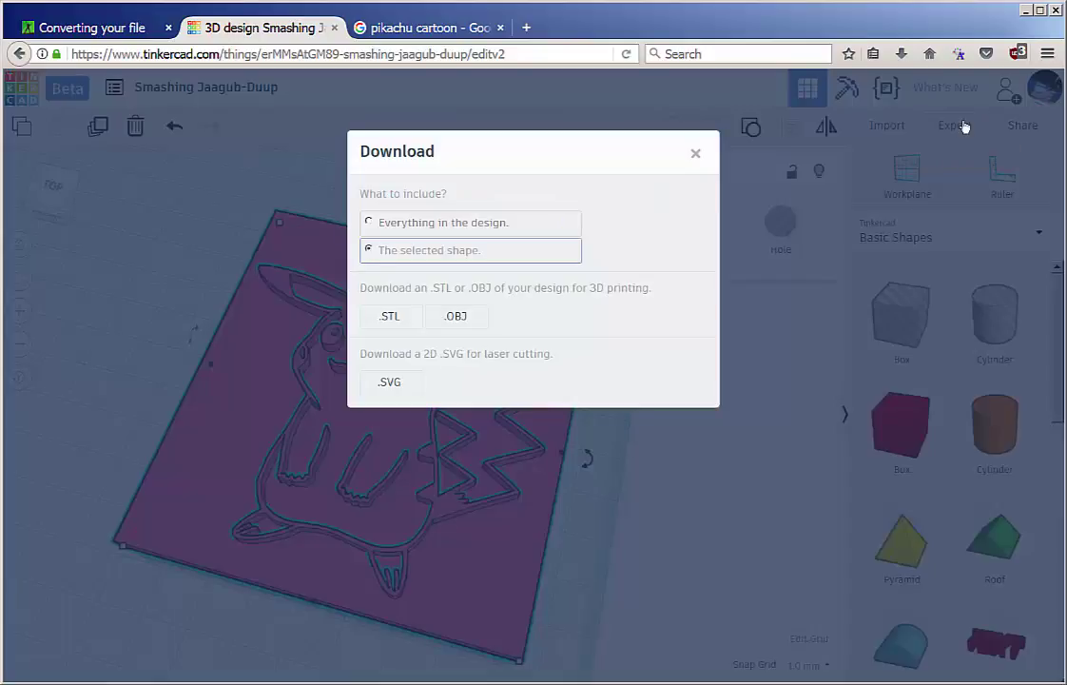
{"action": "left_click", "coordinate": [388, 318]}
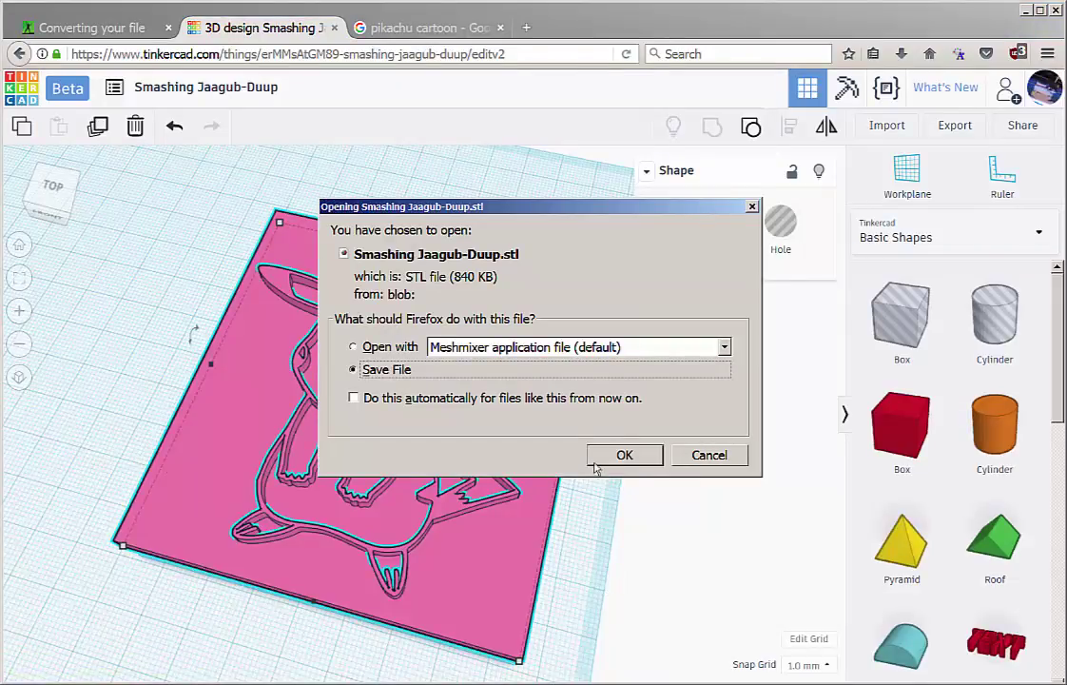
{"action": "left_click", "coordinate": [625, 456]}
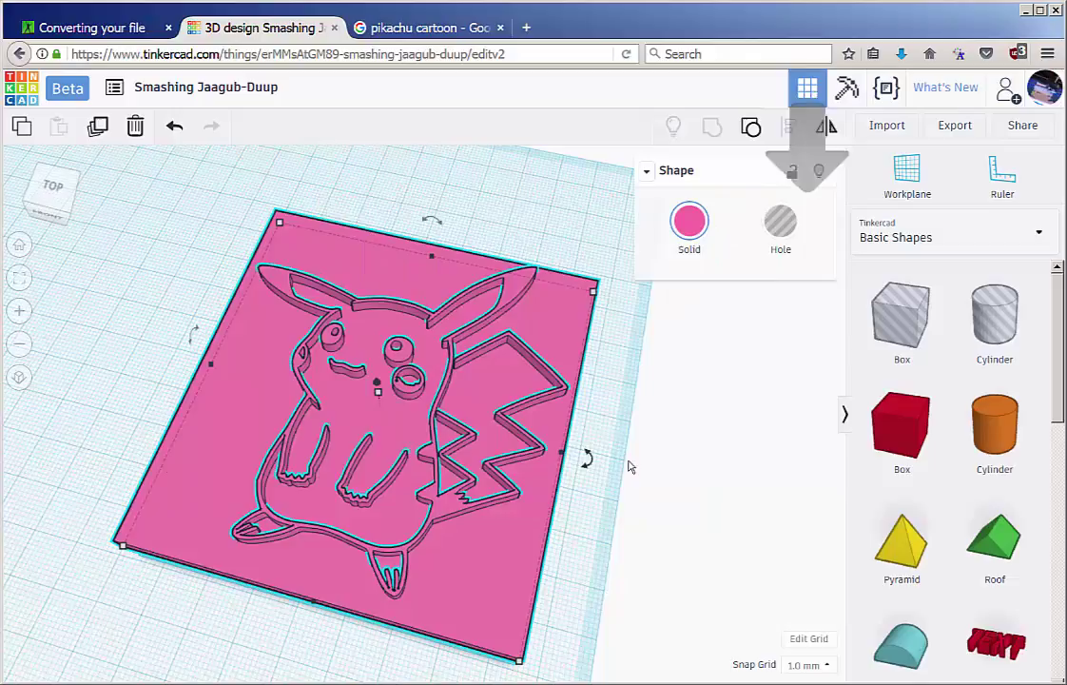